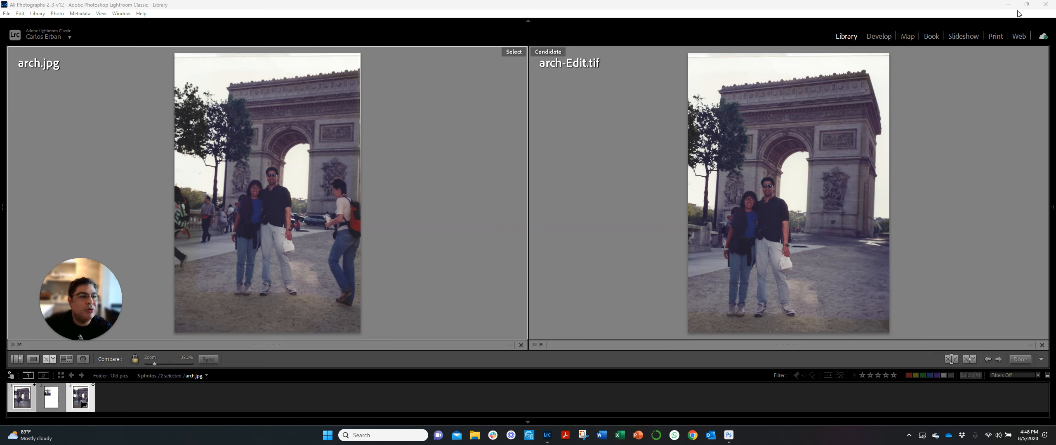
- Switch to Photoshop and make the lowest Generative Fill layer visible, comparing the photo with and without it
left_click(1009, 8)
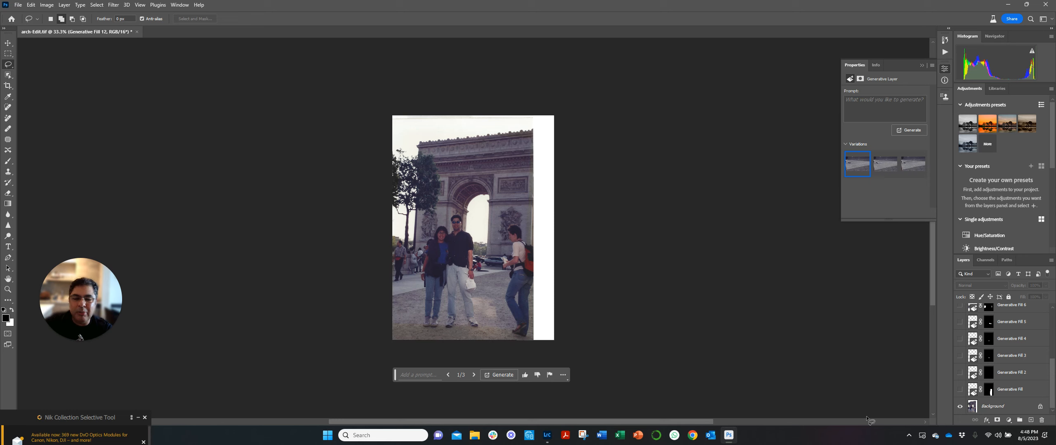
left_click(960, 391)
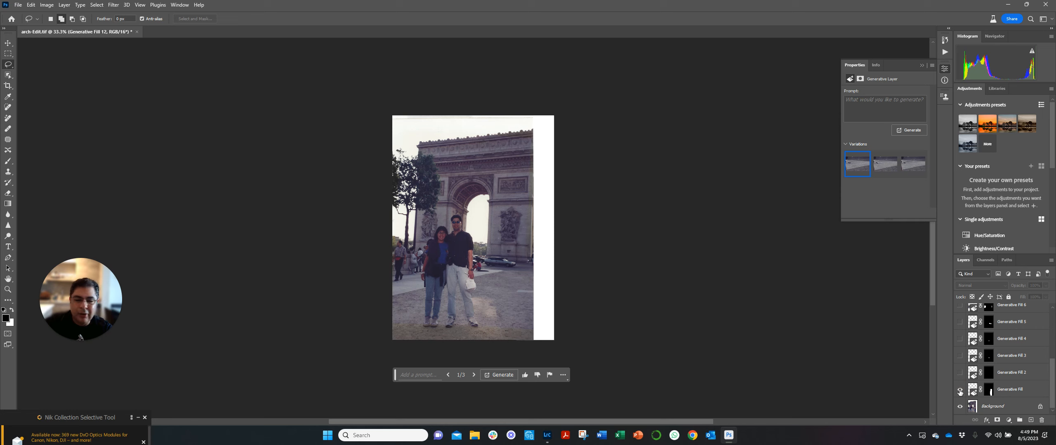
left_click(960, 392)
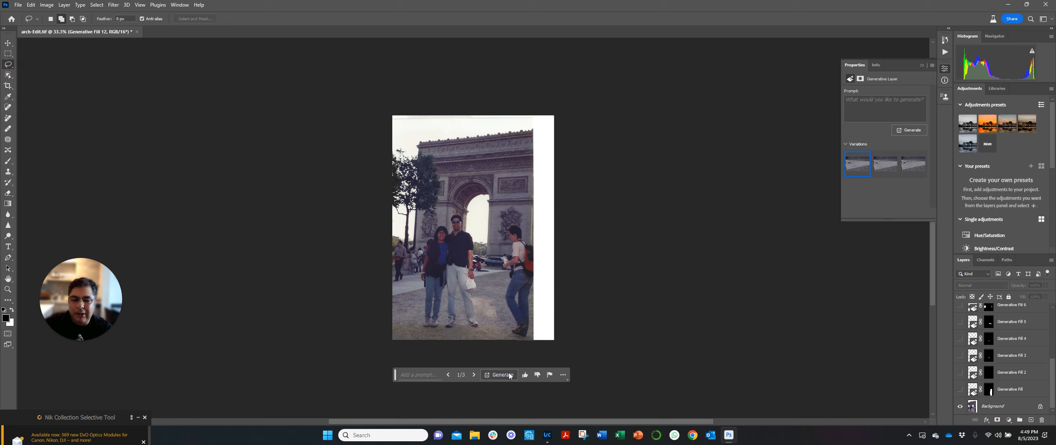
left_click(960, 389)
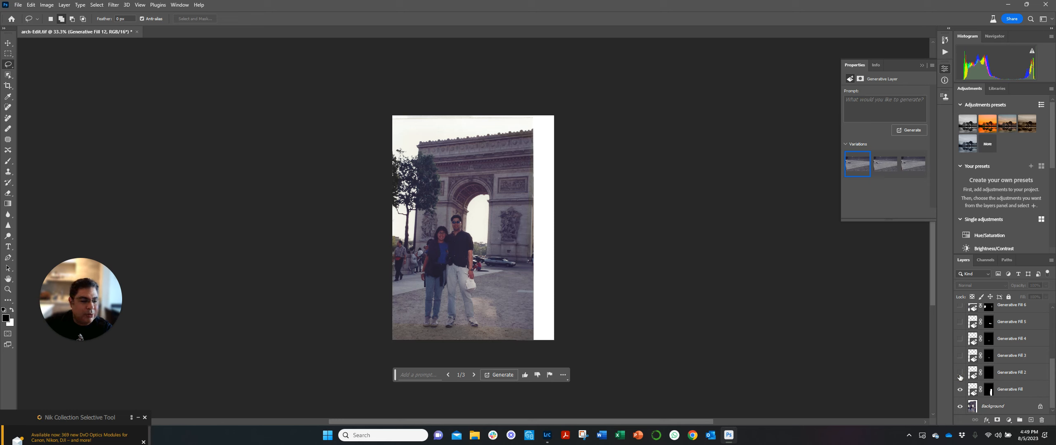
- Make the Generative Fill 2, 3, 4 and 5 layers visible one after another
left_click(960, 372)
left_click(960, 373)
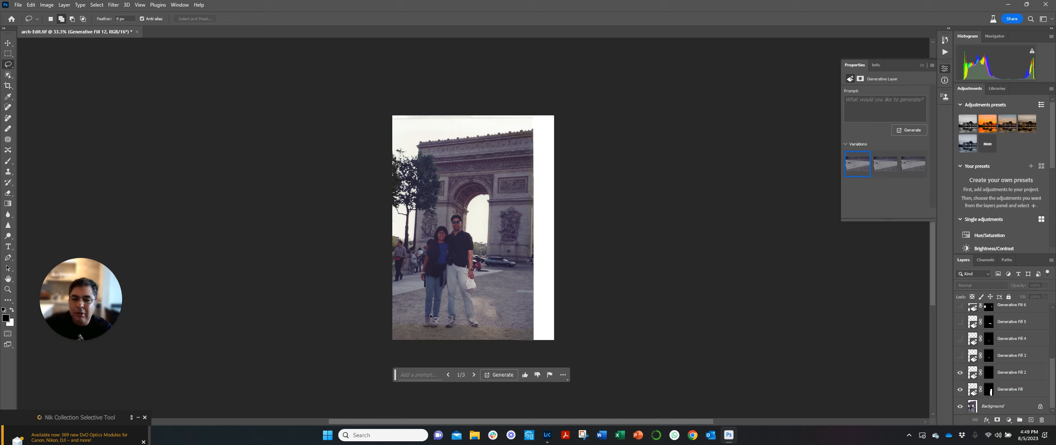
left_click(961, 357)
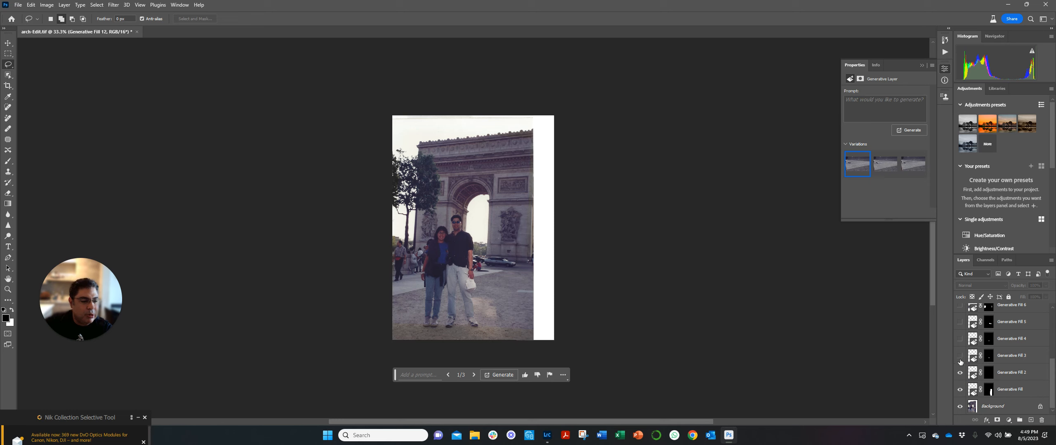
left_click(960, 357)
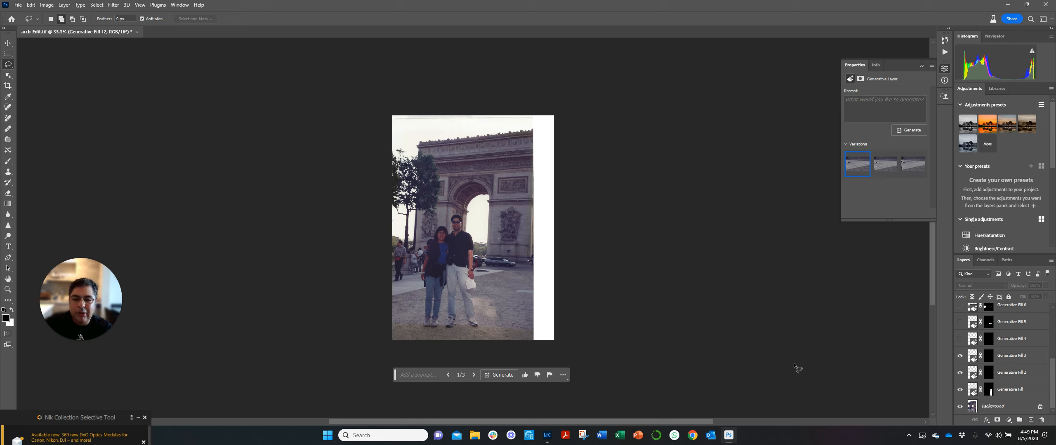
left_click(960, 341)
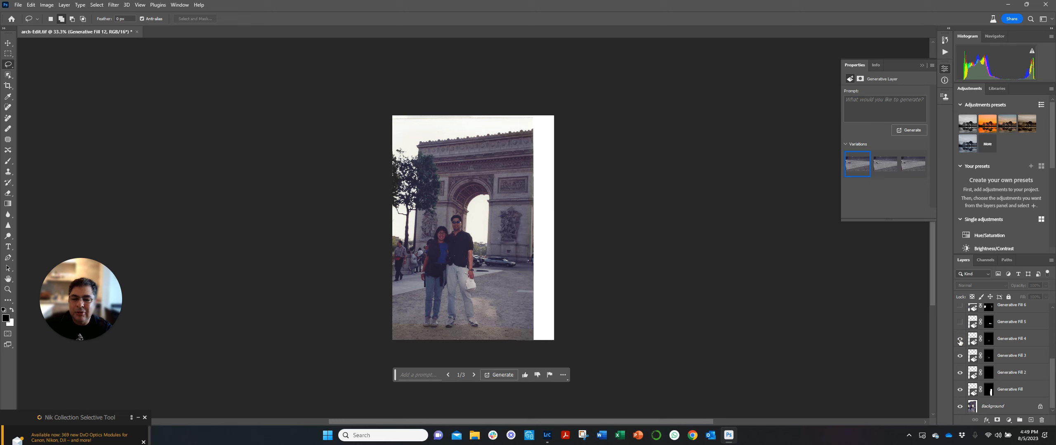
left_click(959, 324)
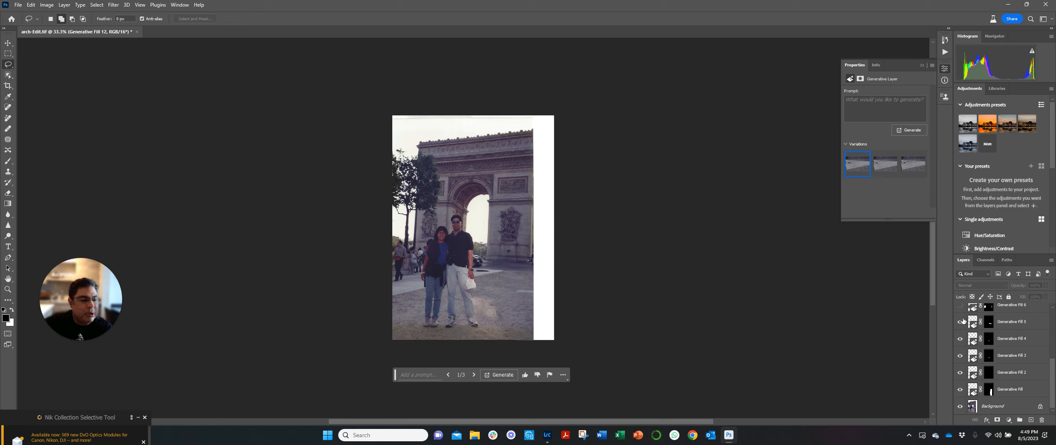
- Make the Generative Fill 6 layer visible
left_click_drag(1052, 381, 1052, 356)
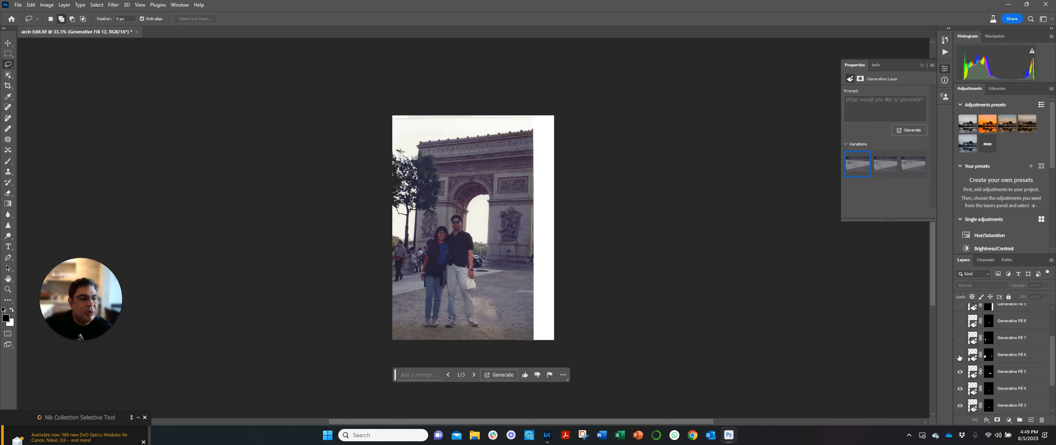
left_click(880, 163)
left_click(855, 161)
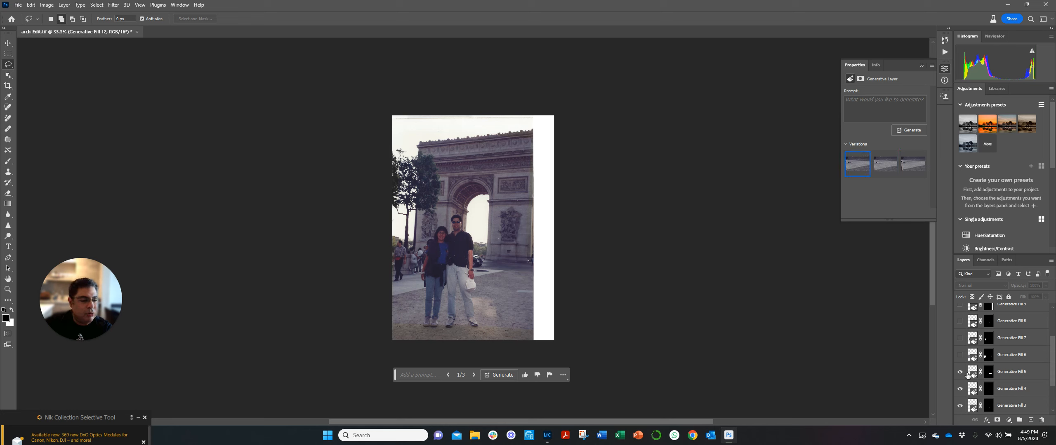
left_click(960, 355)
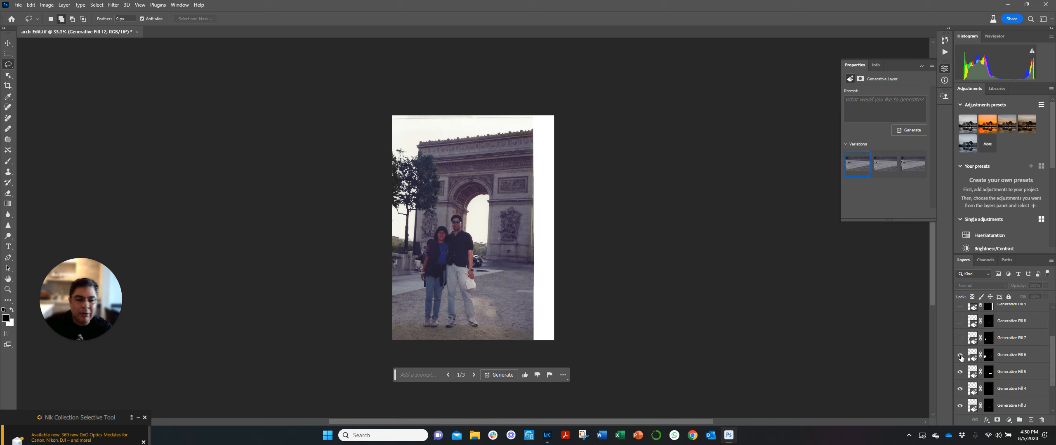
- View the properties of the Generative Fill 6 layer's mask
left_click(990, 355)
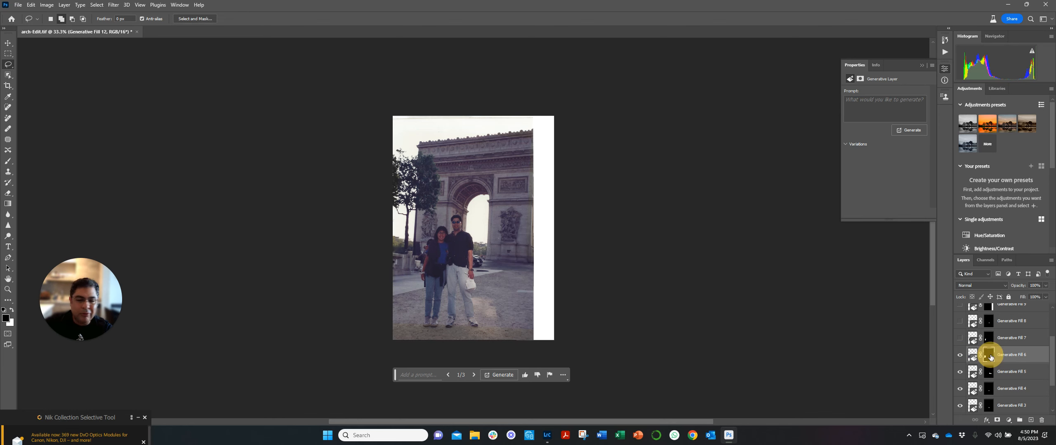
double_click(991, 357)
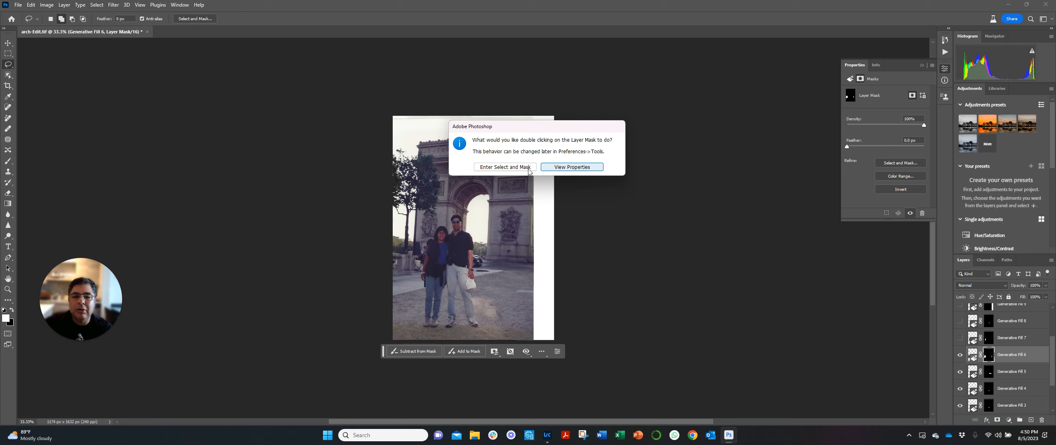
left_click(592, 169)
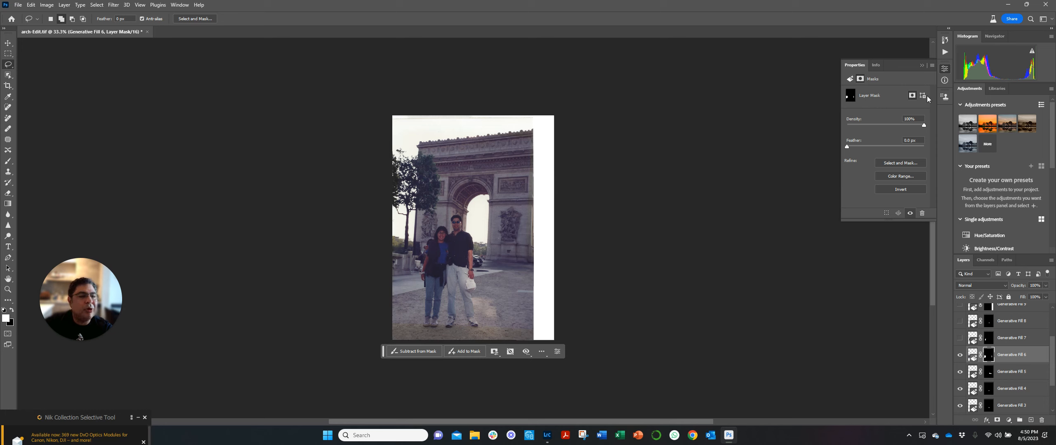
- Make the Generative Fill 7, 8 and 9 layers visible
left_click(960, 338)
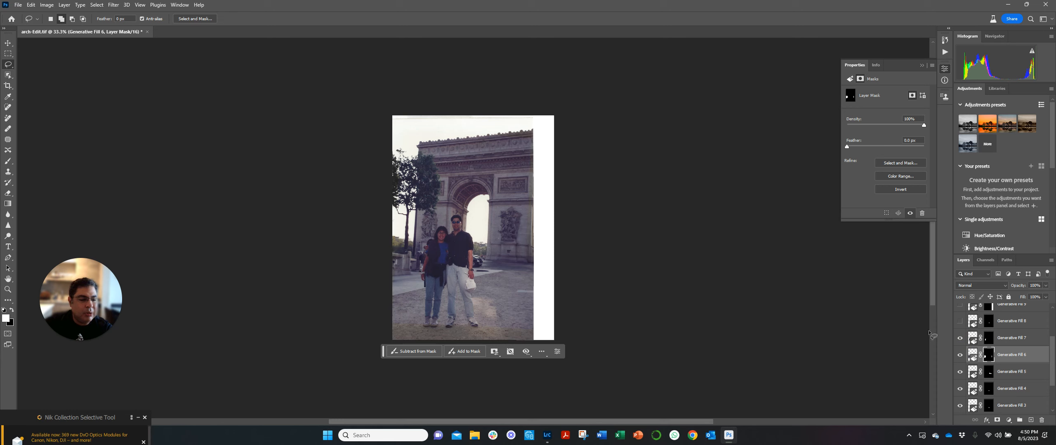
left_click(960, 321)
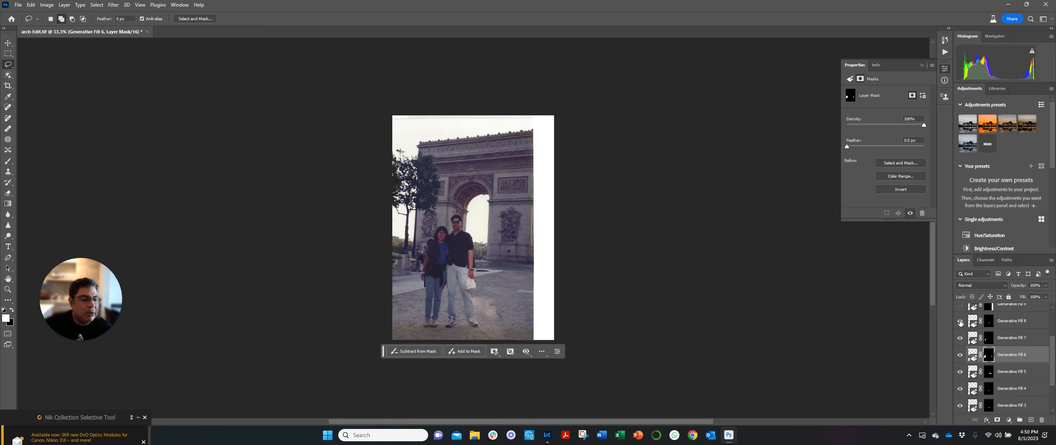
scroll(1052, 368, "up", 4)
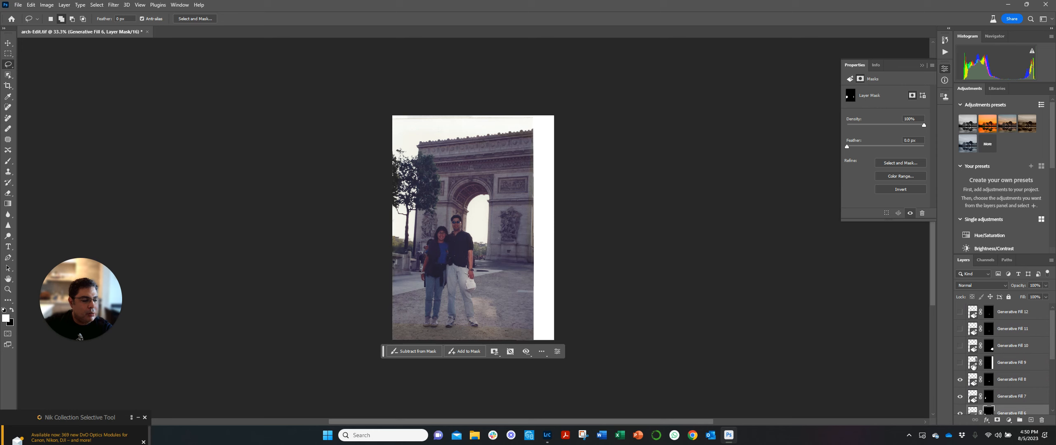
left_click(959, 363)
- Compare the photo with and without Generative Fill 9, and make the Generative Fill 10, 11 and 12 layers visible
left_click(960, 347)
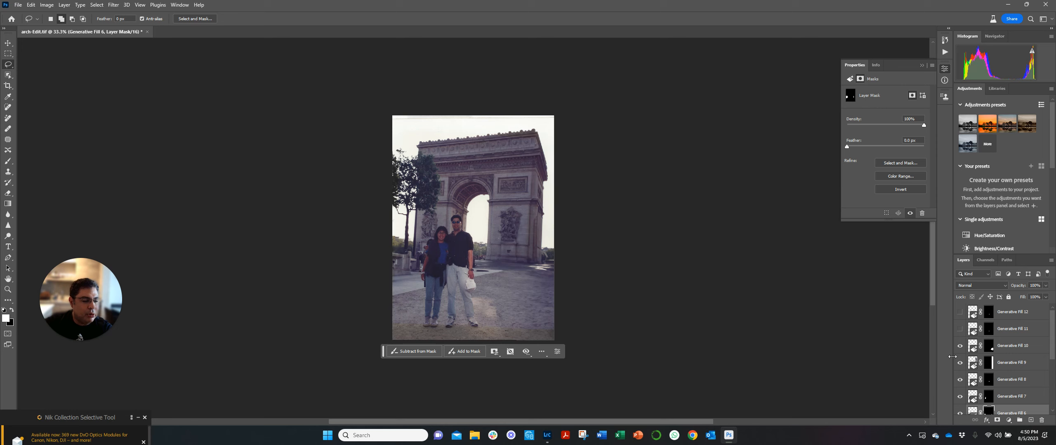
left_click(960, 346)
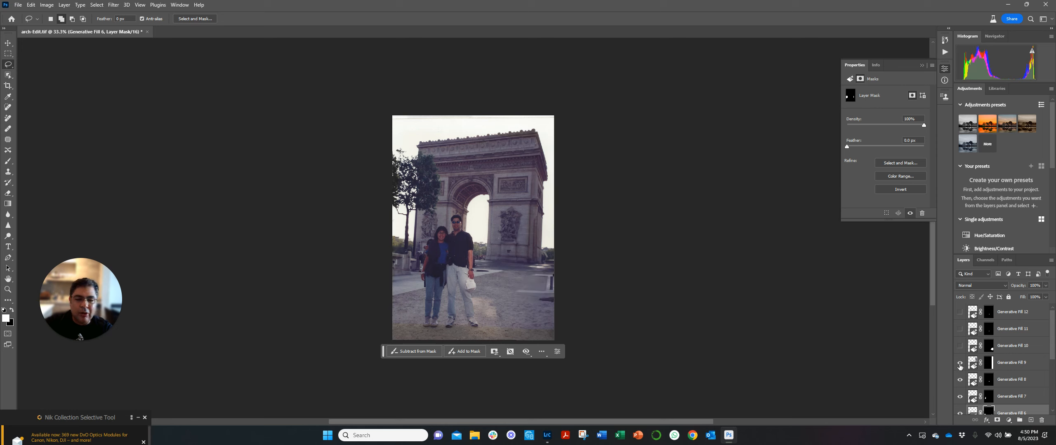
left_click(960, 363)
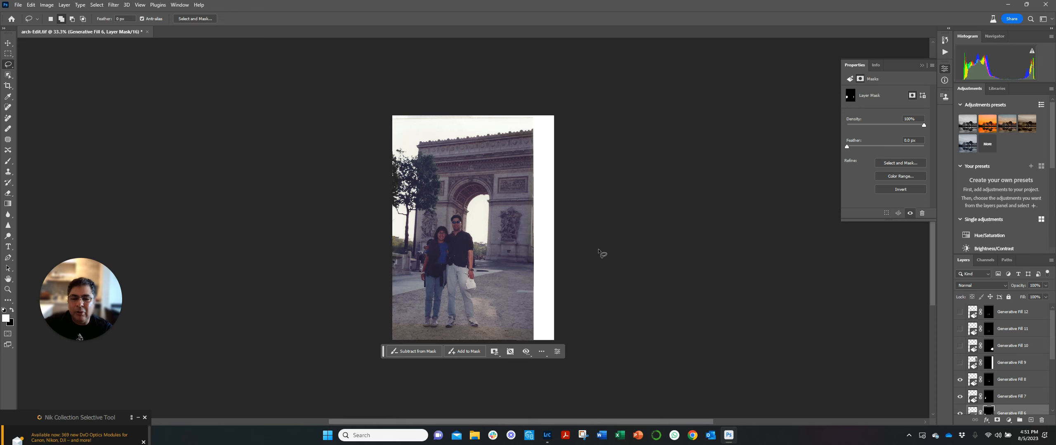
left_click(960, 363)
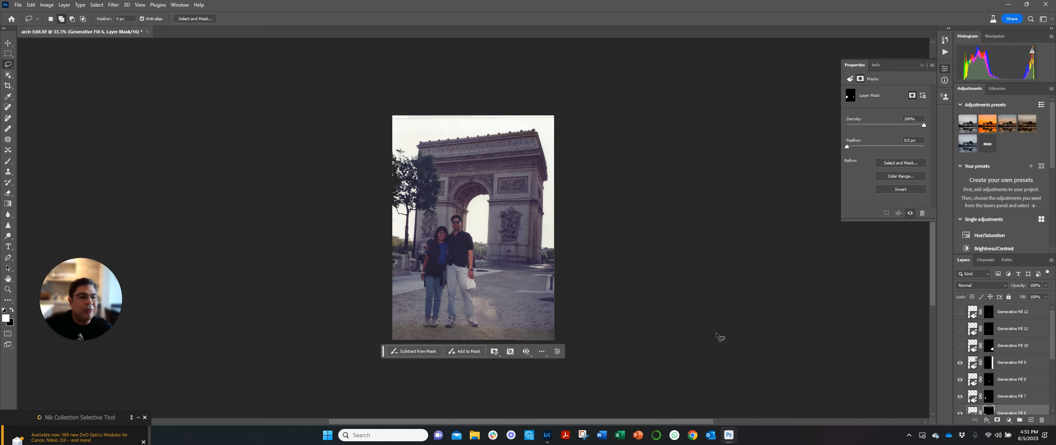
left_click(960, 346)
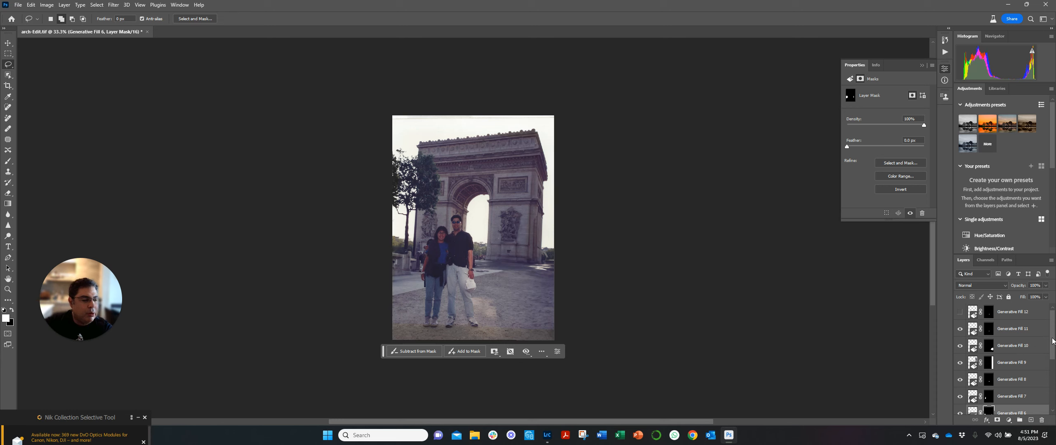
left_click(959, 314)
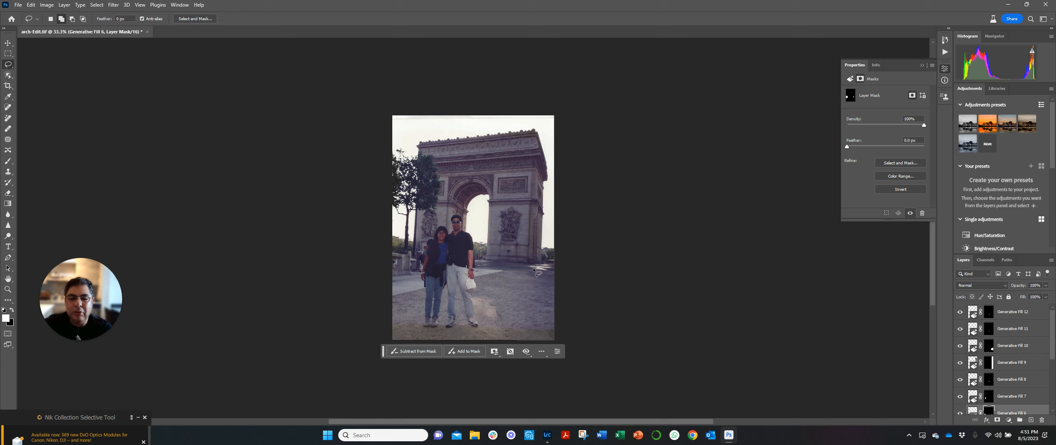
- Lasso the small ground area beside the arch's right base and run Generative Fill with an empty prompt
mouse_move(527, 268)
left_mouse_down()
mouse_move(553, 267)
mouse_move(526, 268)
left_mouse_up()
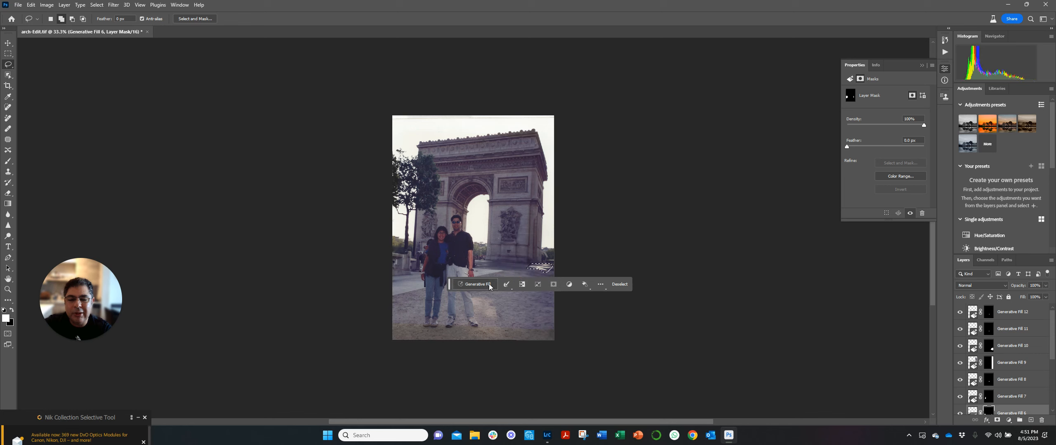
left_click_drag(450, 286, 450, 363)
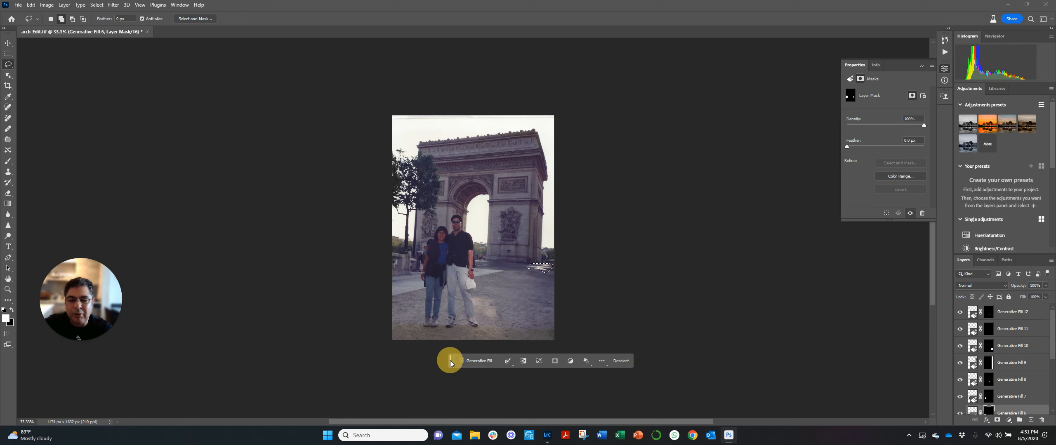
left_click(483, 364)
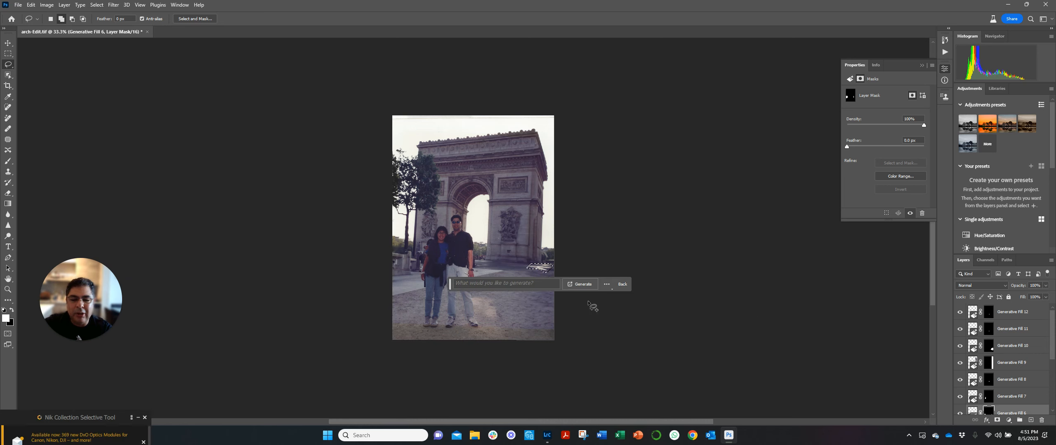
left_click(581, 285)
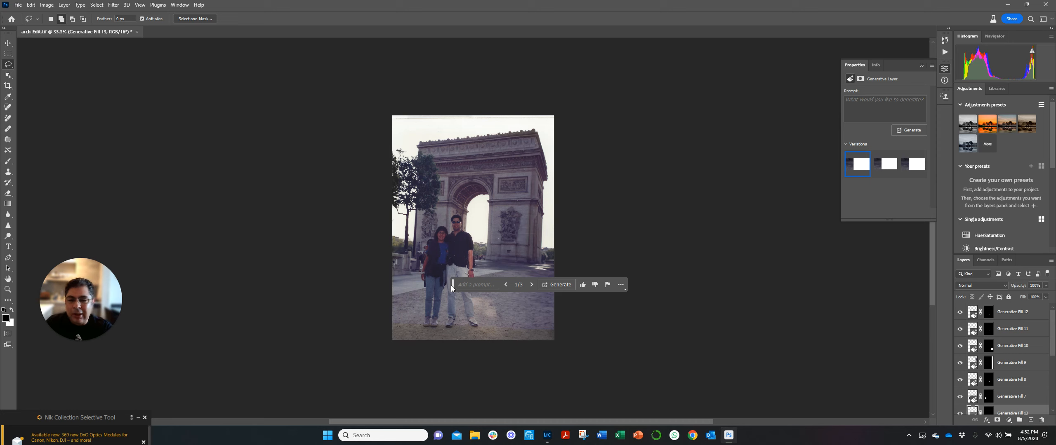
- Move the contextual task bar below the photo and compare the variations of the new generative layer
left_click_drag(452, 282, 456, 364)
left_click(892, 167)
left_click(857, 165)
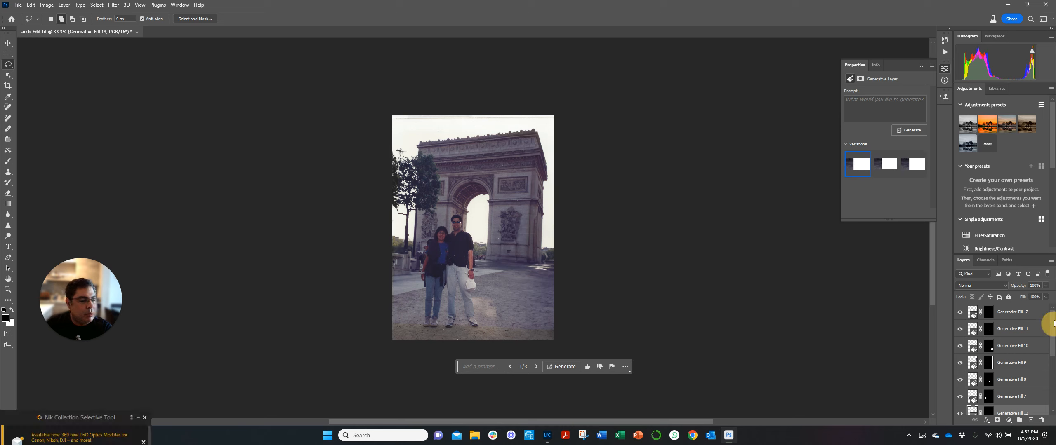
- Select the Generative Fill 12 layer and lasso the leftover ground patch beside the arch's right base
left_click(1031, 313)
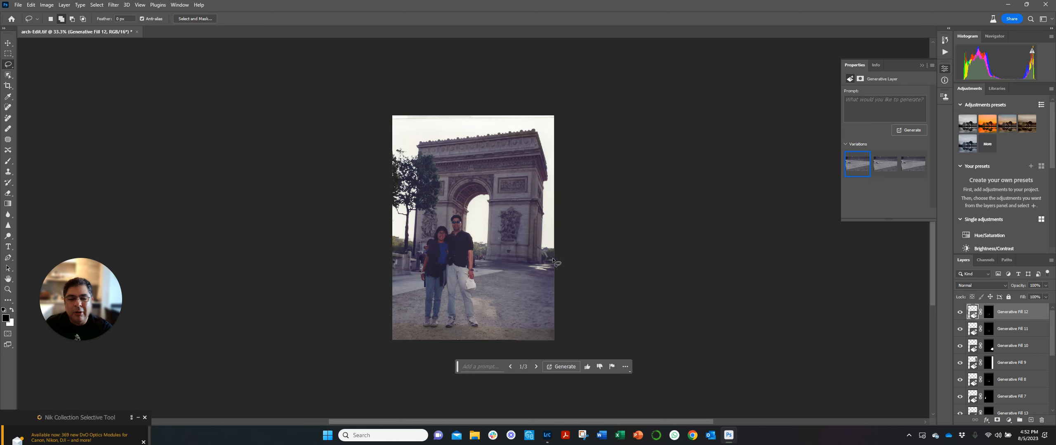
mouse_move(551, 258)
left_mouse_down()
mouse_move(527, 267)
mouse_move(554, 273)
mouse_move(549, 255)
left_mouse_up()
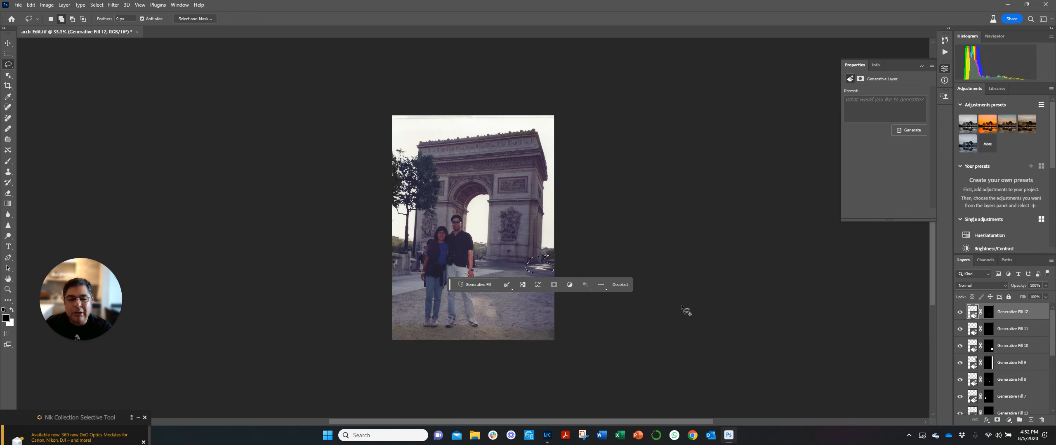
left_click(617, 287)
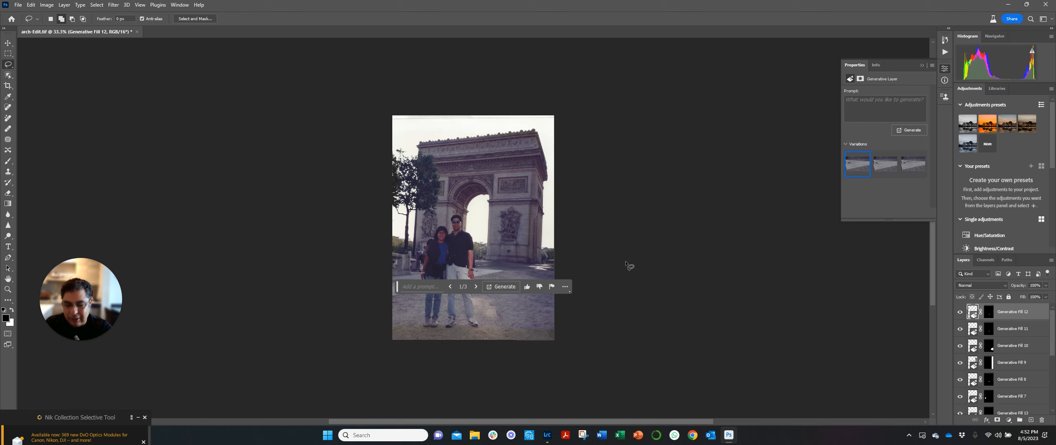
key("ctrl+equal")
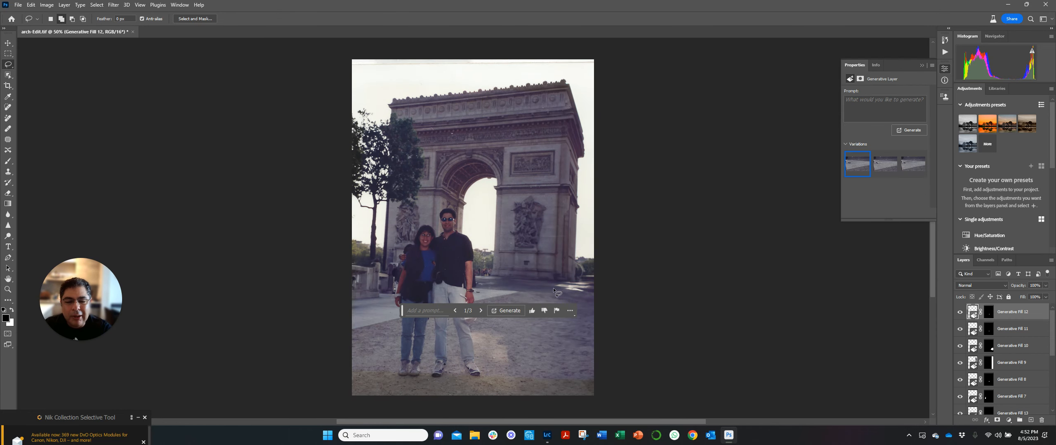
mouse_move(553, 288)
left_mouse_down()
mouse_move(587, 294)
mouse_move(590, 282)
mouse_move(554, 288)
left_mouse_up()
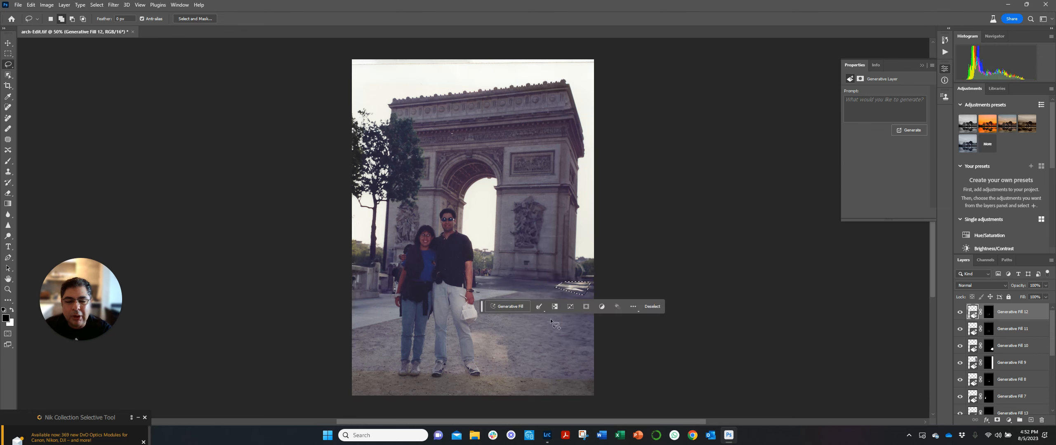
- Move the contextual task bar away from the ground selection and run Generative Fill with an empty prompt
left_click_drag(482, 309, 485, 339)
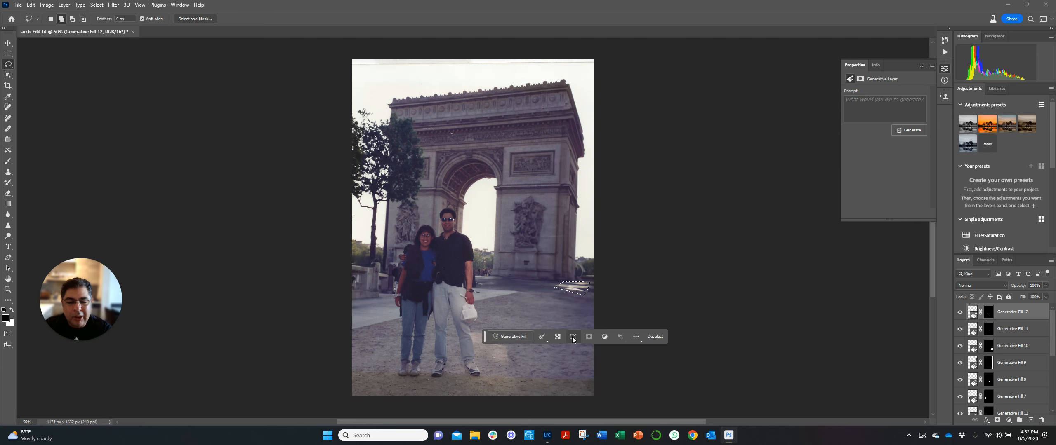
left_click(547, 340)
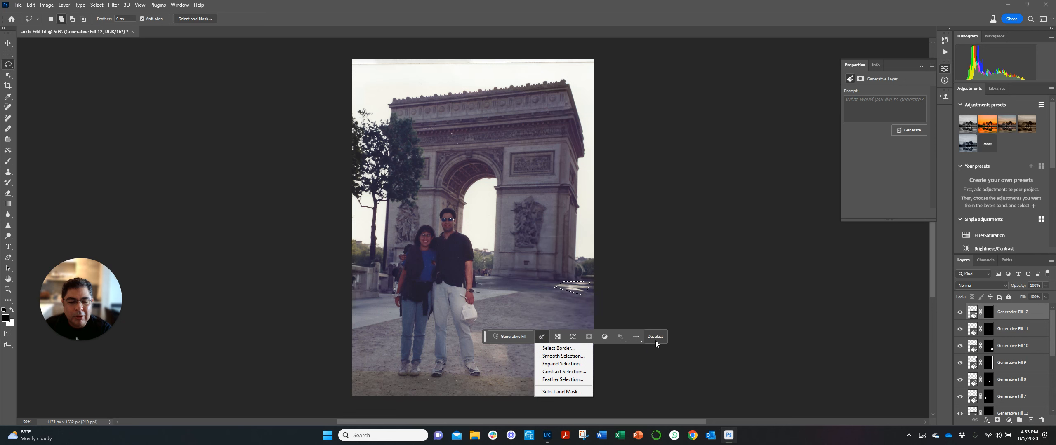
left_click(649, 291)
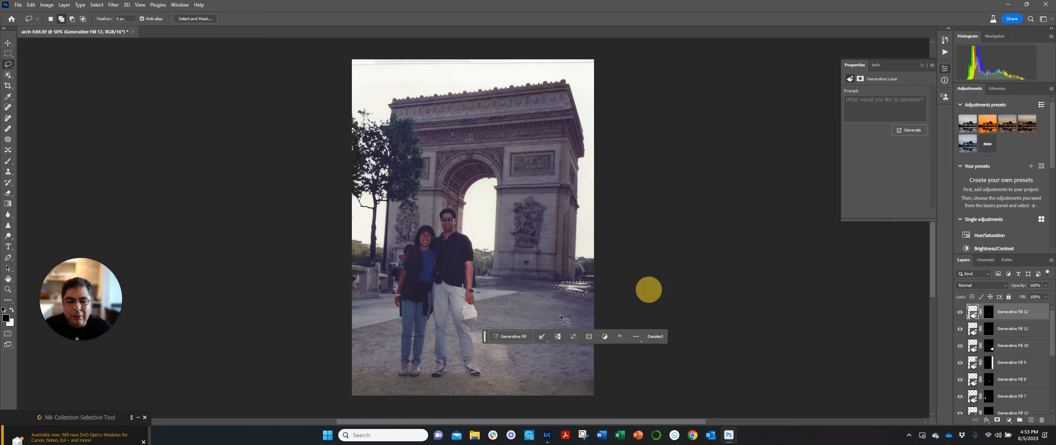
left_click(504, 339)
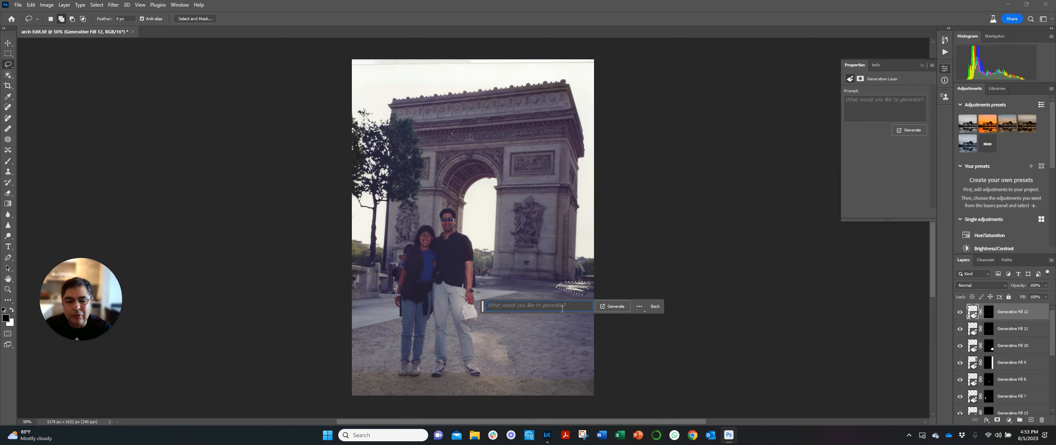
left_click(614, 310)
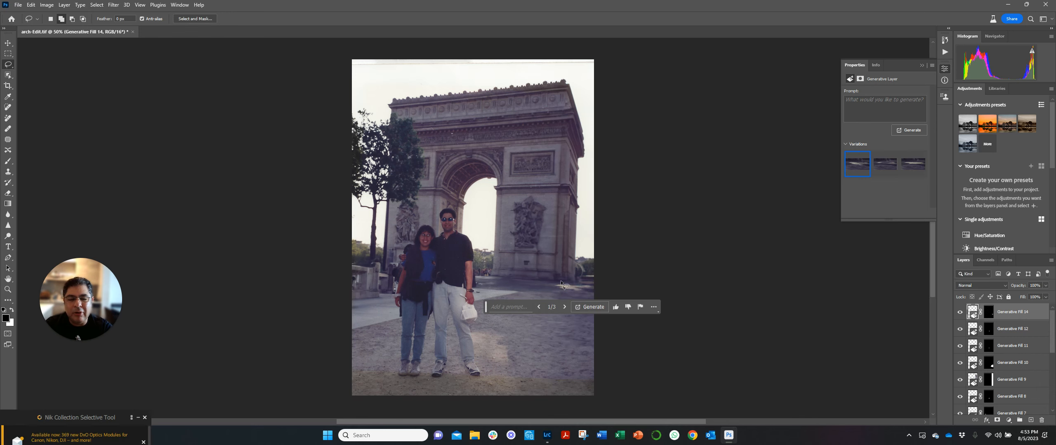
- Move the contextual task bar lower and compare the three variations of the Generative Fill 14 layer
left_click_drag(485, 310, 510, 378)
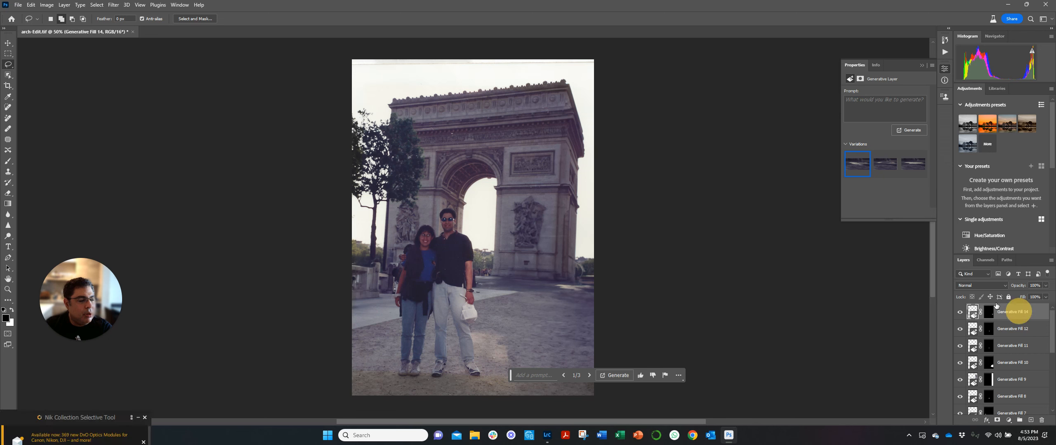
left_click(883, 166)
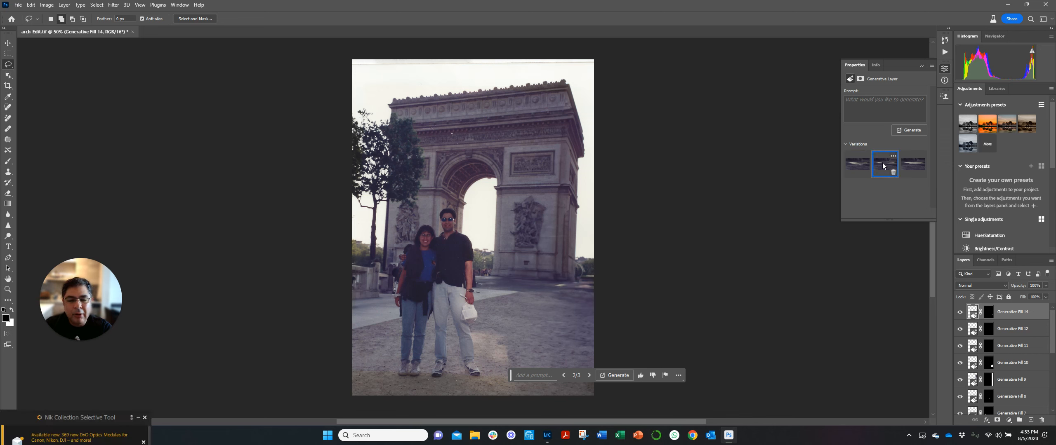
left_click(911, 164)
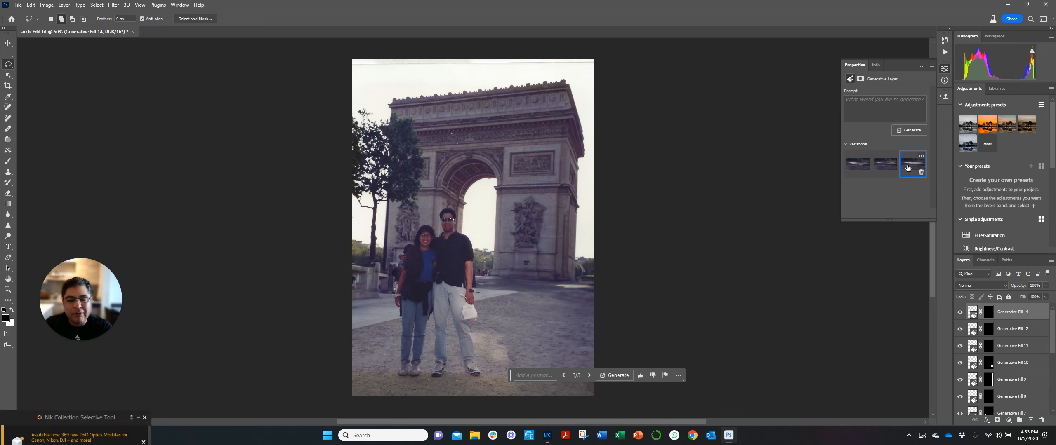
left_click(858, 165)
left_click(878, 166)
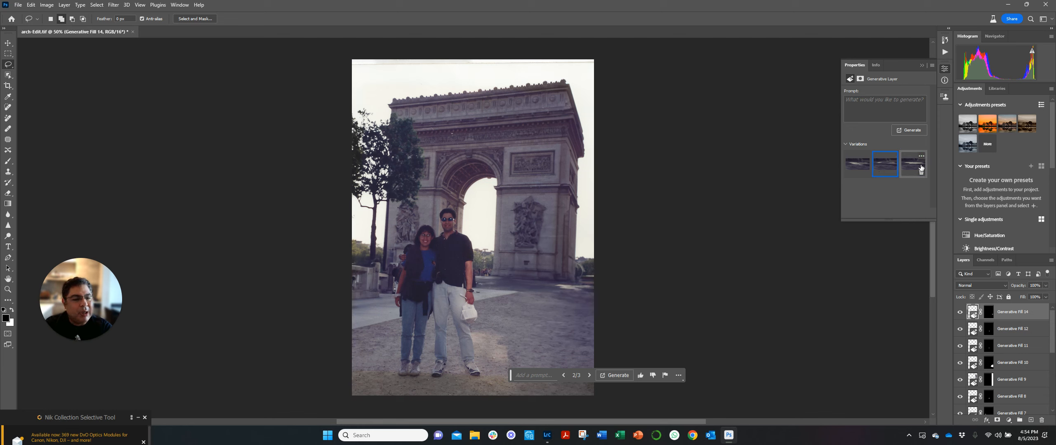
- Generate more variations for Generative Fill 14, compare them and choose the third one
left_click(616, 376)
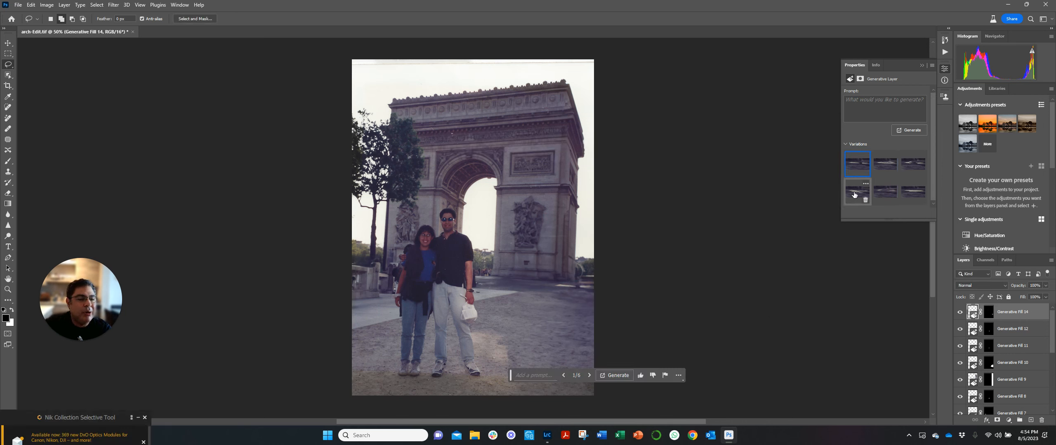
left_click(886, 194)
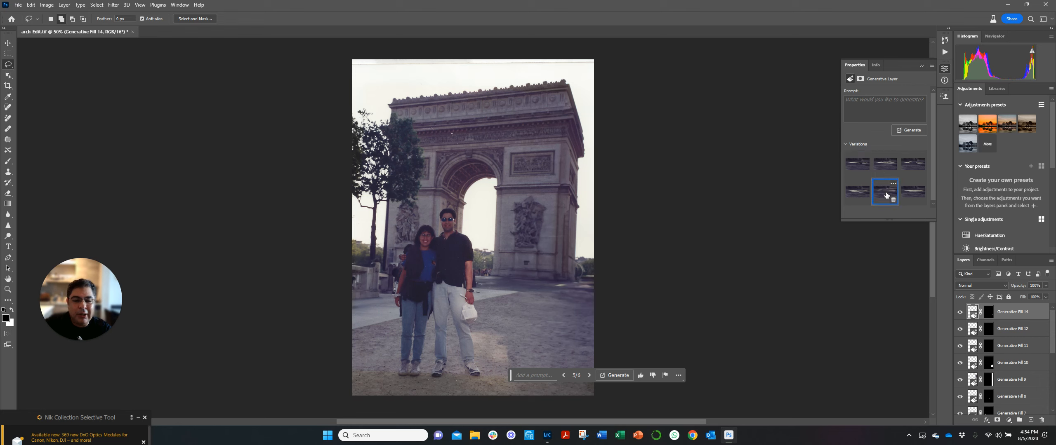
left_click(911, 197)
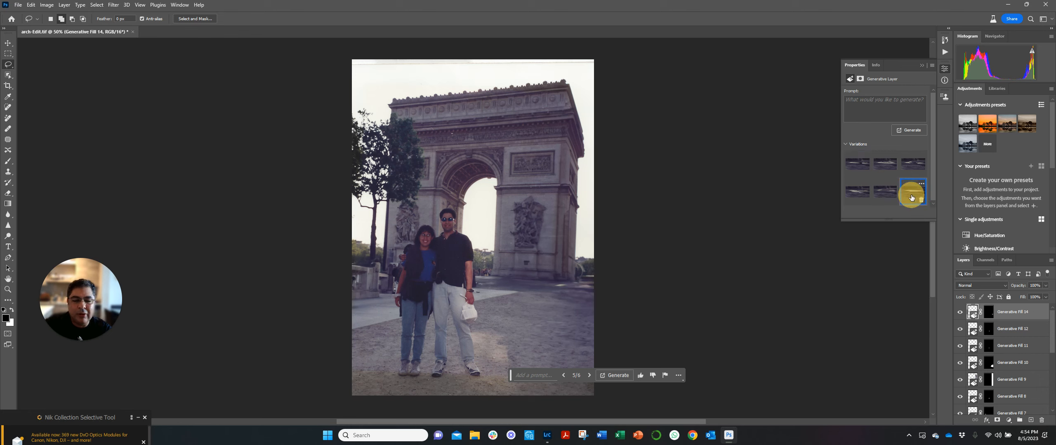
left_click(892, 197)
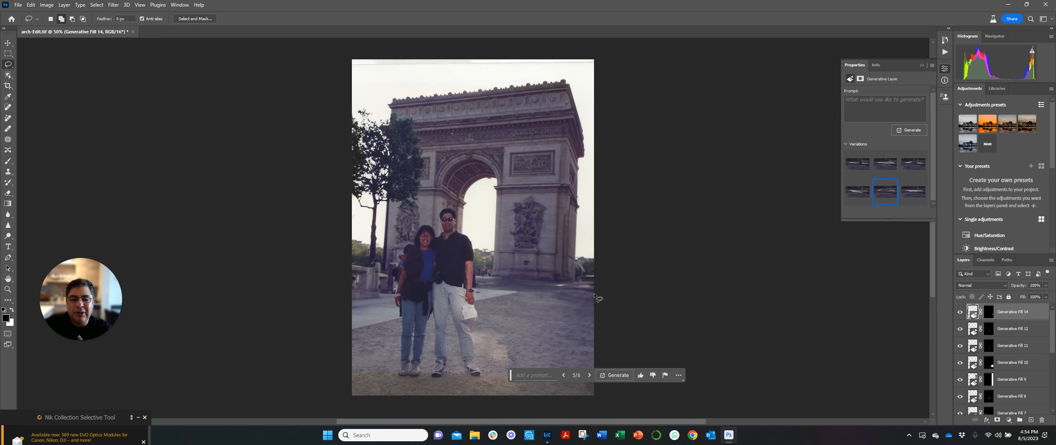
left_click(851, 196)
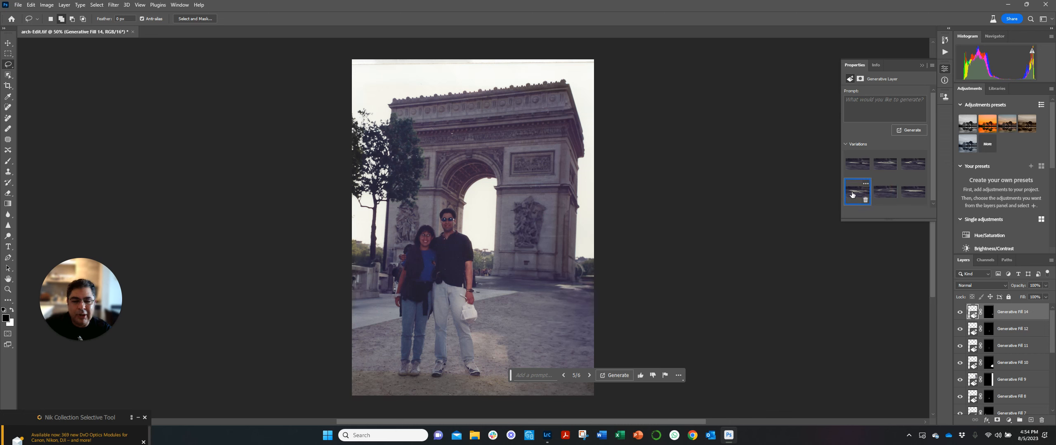
left_click(853, 166)
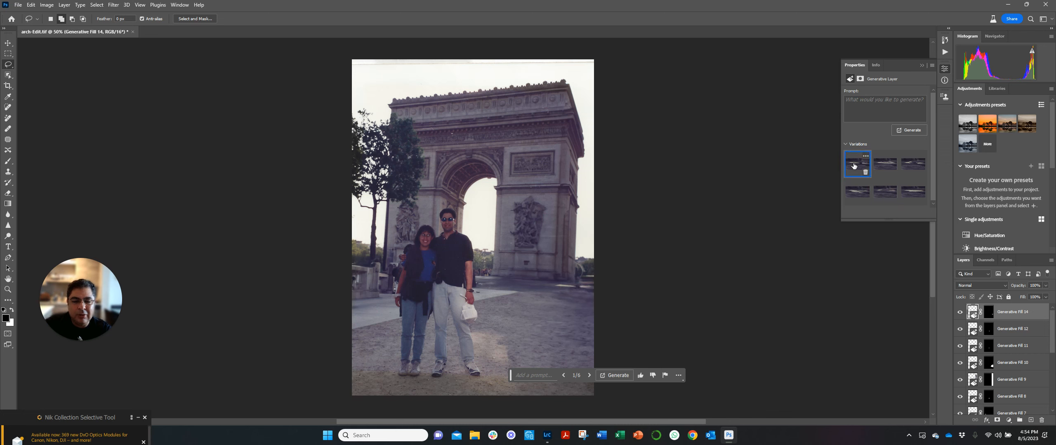
left_click(884, 164)
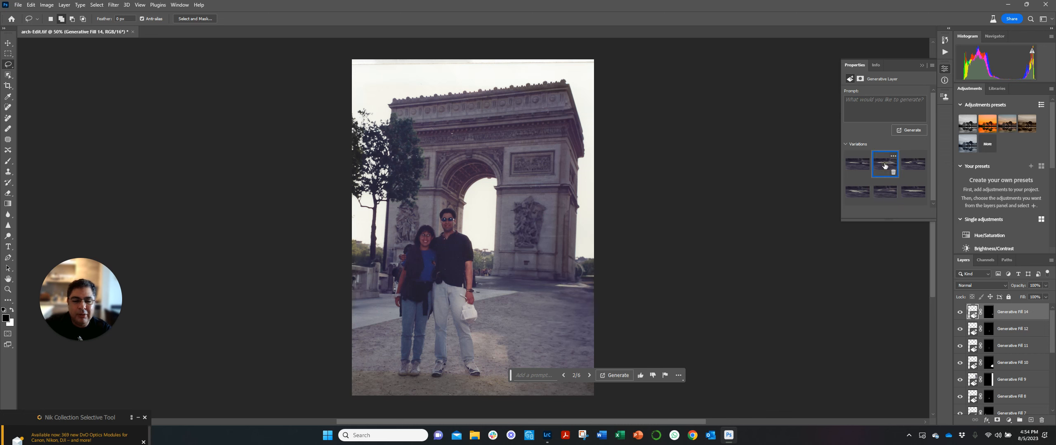
left_click(910, 166)
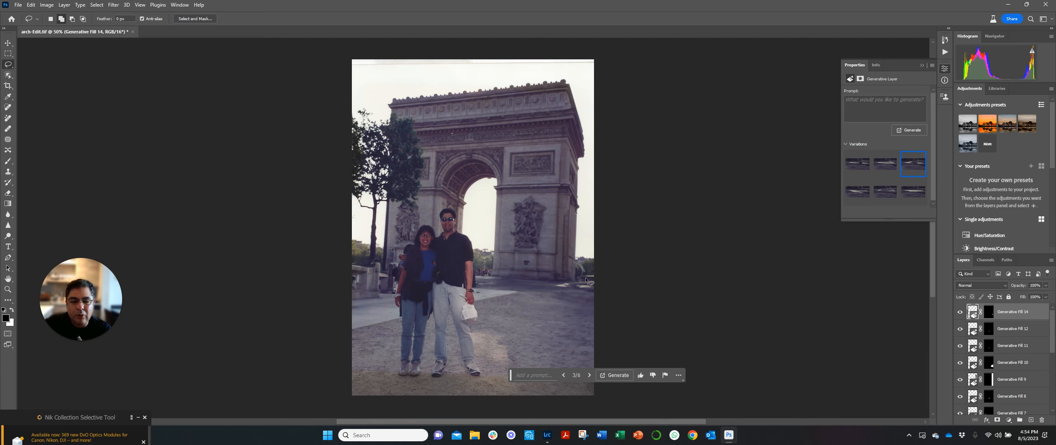
- Lasso the flawed ground area by the arch's right base and run Generative Fill with the prompt "remove spots"
mouse_move(585, 277)
left_mouse_down()
mouse_move(553, 284)
mouse_move(590, 292)
mouse_move(585, 277)
left_mouse_up()
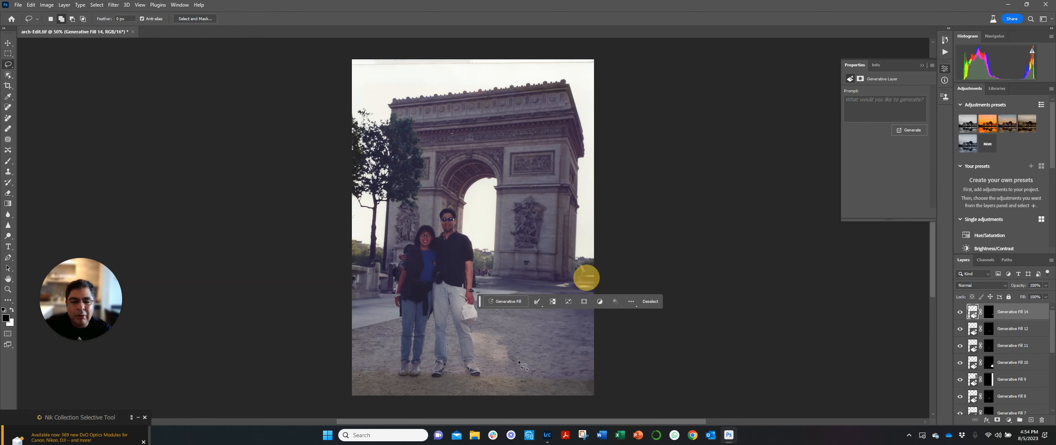
left_click(504, 302)
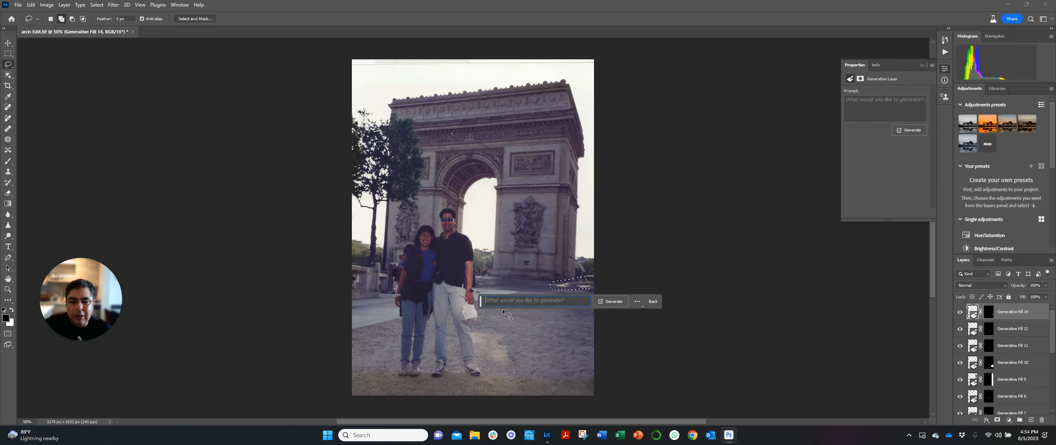
type("remove spot")
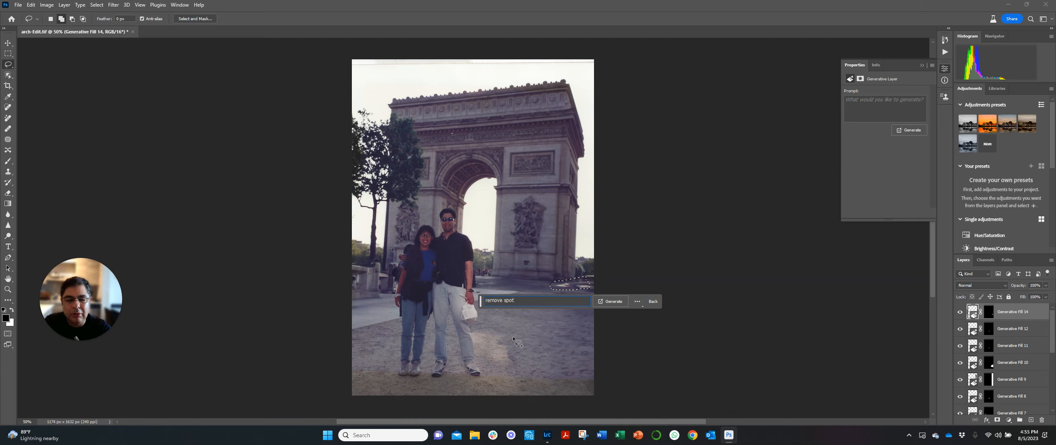
type("s")
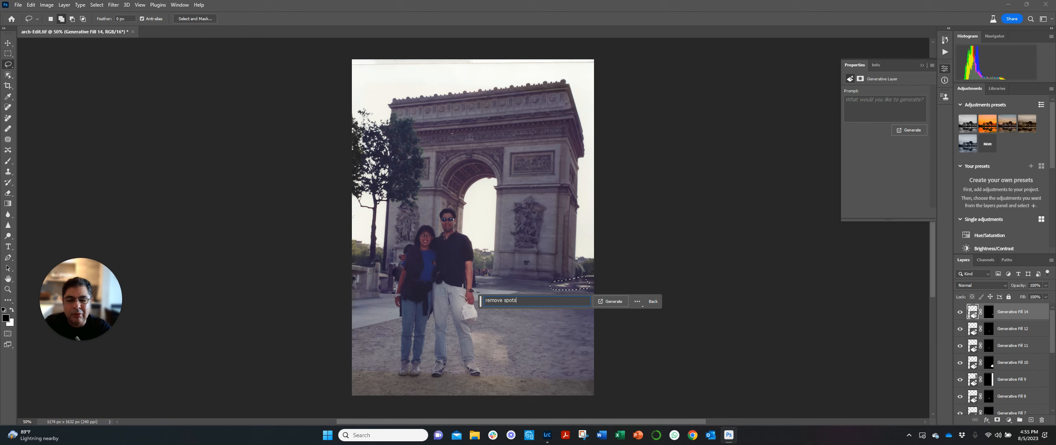
left_click(607, 305)
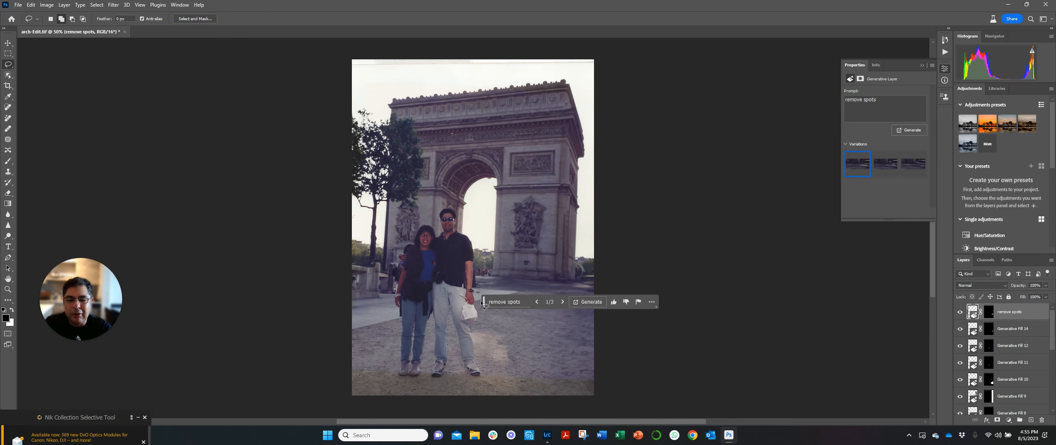
- Choose the third variation of the spot removal and move the contextual task bar off the photo
left_click(890, 167)
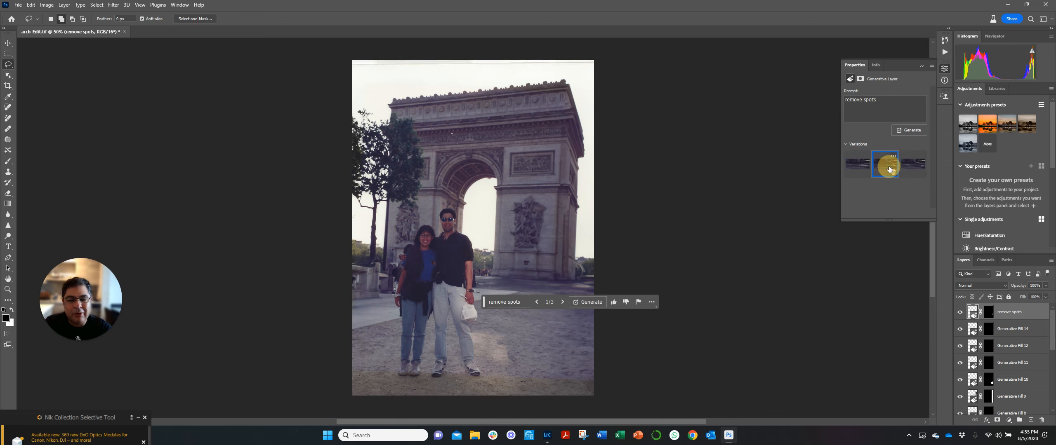
left_click(913, 171)
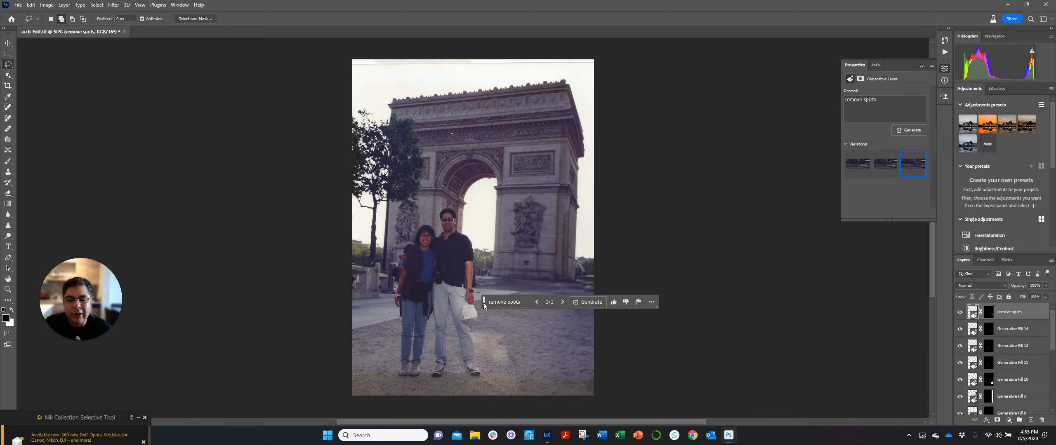
mouse_move(483, 305)
left_mouse_down()
mouse_move(528, 358)
mouse_move(629, 357)
left_mouse_up()
left_click(760, 378)
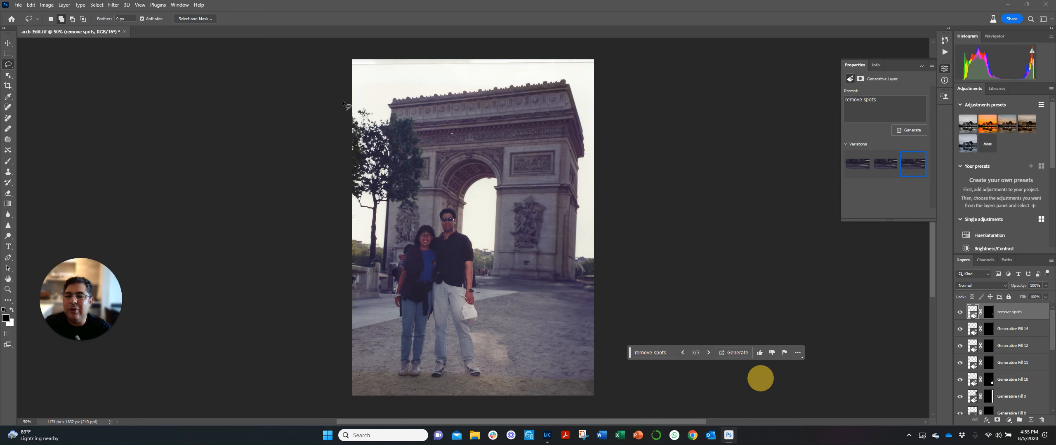
- Lasso the whole tree in front of the arch's left side and run Generative Fill with an empty prompt
mouse_move(344, 106)
left_mouse_down()
mouse_move(376, 100)
mouse_move(413, 119)
mouse_move(427, 149)
mouse_move(428, 187)
mouse_move(412, 216)
mouse_move(379, 210)
mouse_move(372, 270)
mouse_move(358, 252)
mouse_move(349, 103)
left_mouse_up()
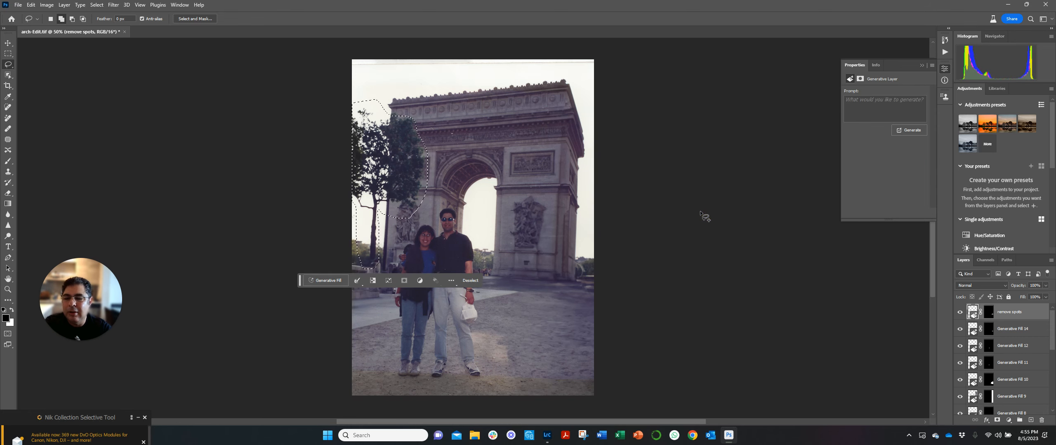
left_click(323, 282)
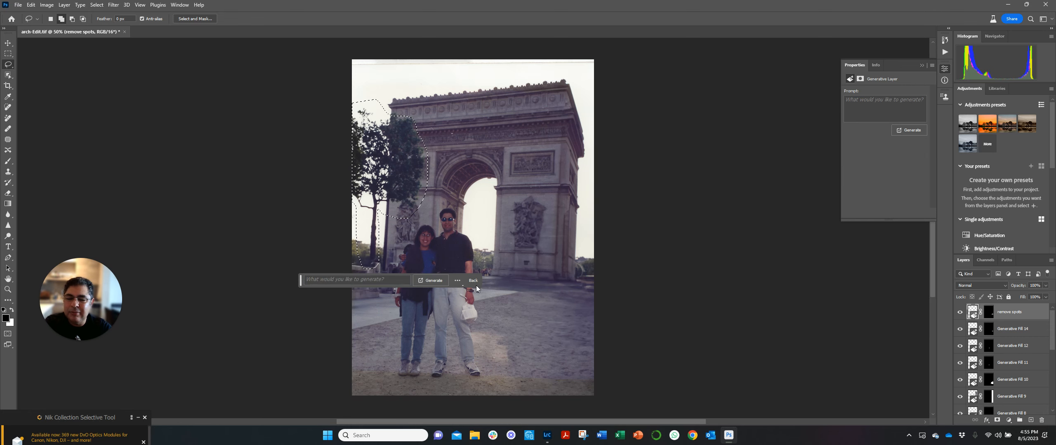
left_click(429, 281)
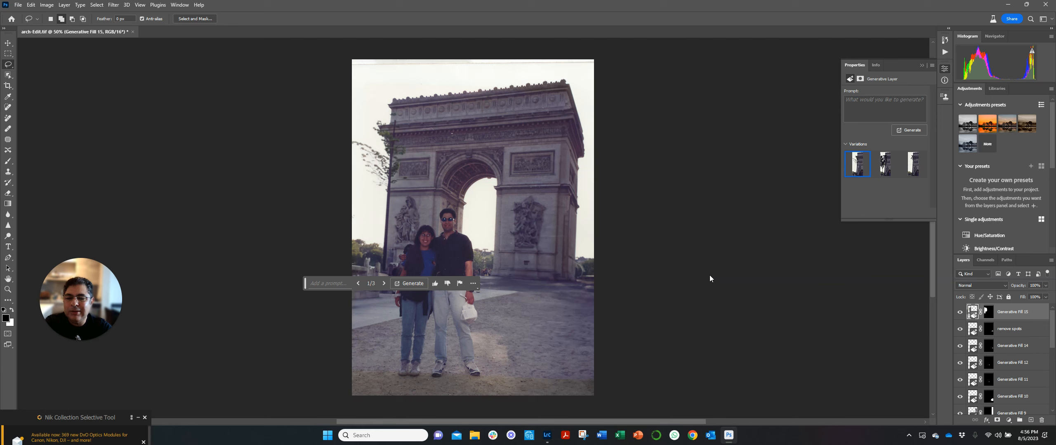
- Compare the three variations generated in place of the tree and return to the first one
left_click(893, 163)
left_click(912, 165)
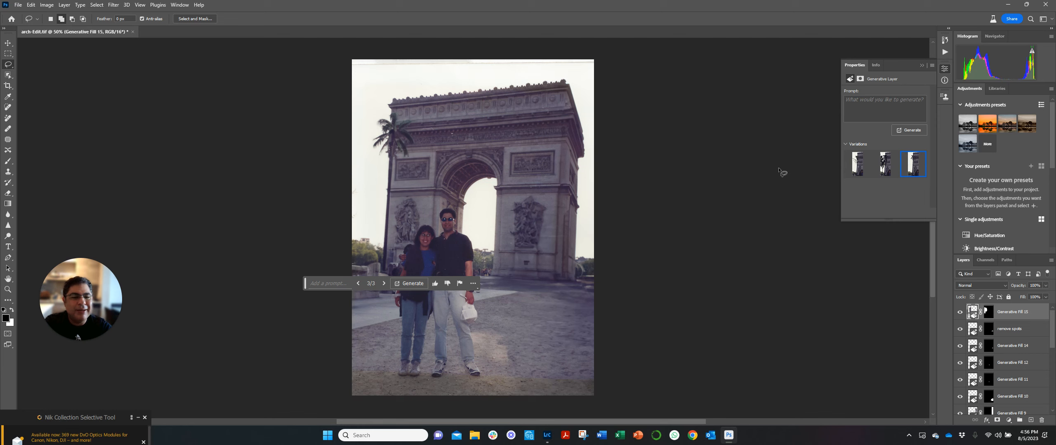
left_click(855, 164)
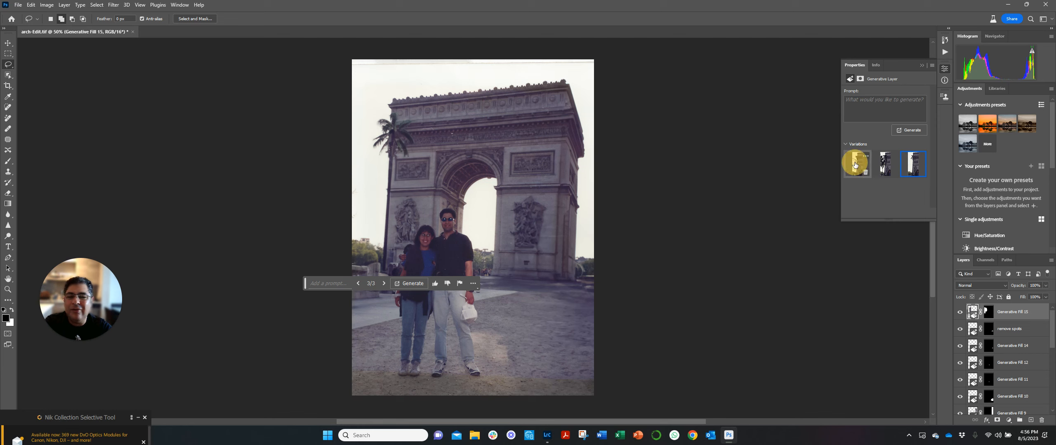
- Switch the replaced tree to its third variation, lasso the whole palm and run Generative Fill with an empty prompt
left_click(913, 164)
left_click_drag(305, 286, 324, 368)
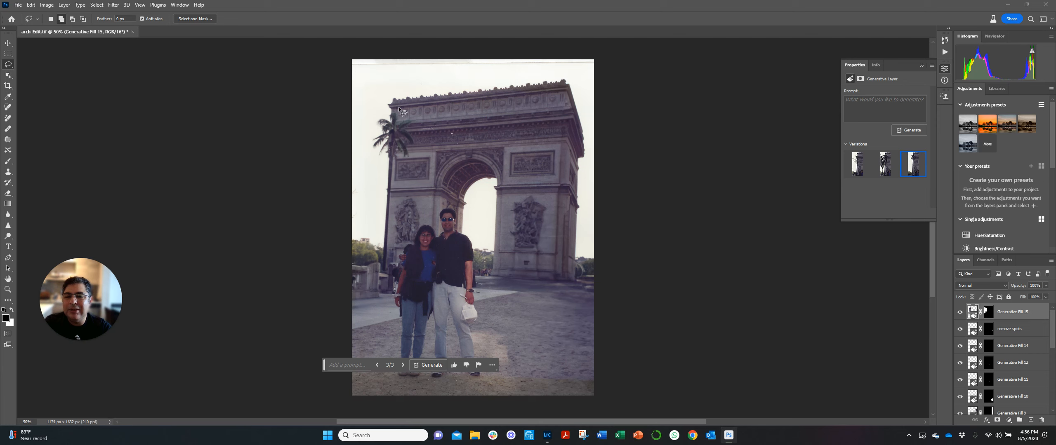
mouse_move(397, 107)
left_mouse_down()
mouse_move(373, 146)
mouse_move(386, 274)
left_mouse_up()
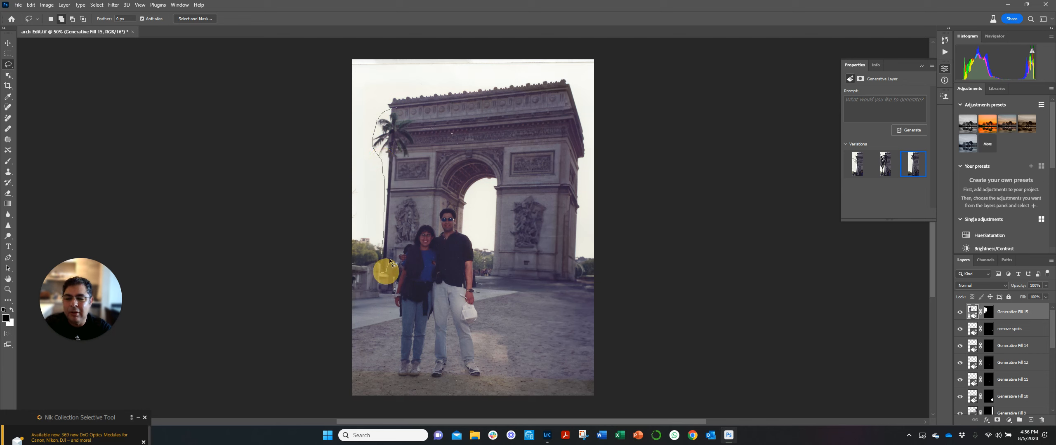
left_click_drag(388, 239, 392, 186)
mouse_move(393, 157)
left_mouse_down()
mouse_move(415, 148)
mouse_move(396, 106)
left_mouse_up()
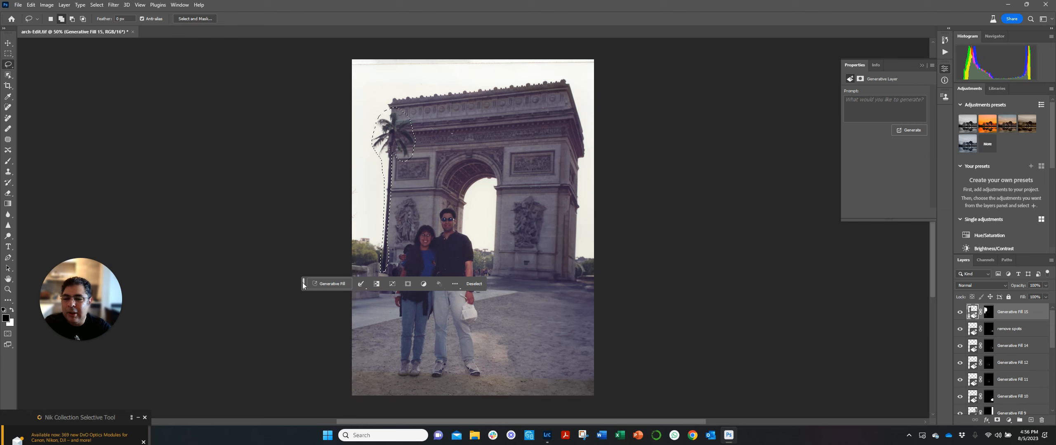
left_click_drag(303, 285, 310, 379)
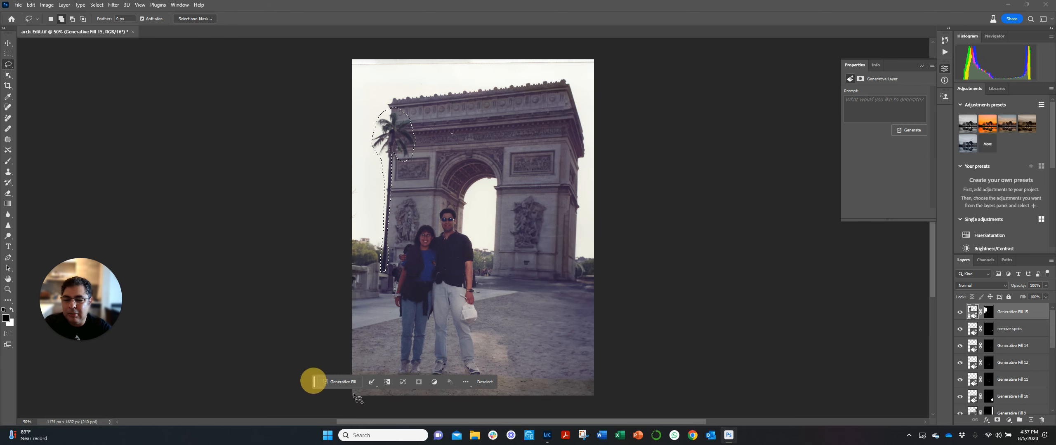
left_click(339, 383)
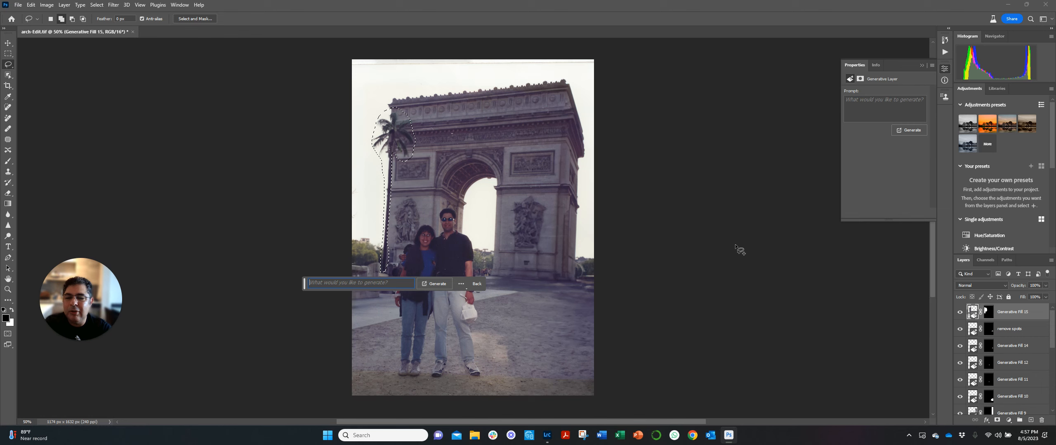
left_click(427, 287)
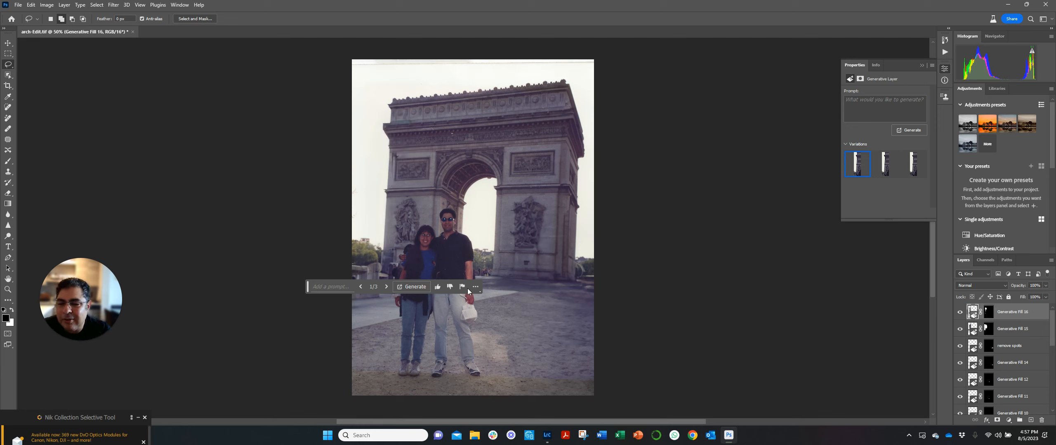
- Lasso a small patch of ground to the right of the couple and run Generative Fill with the prompt "pigeons"
left_click_drag(307, 287, 590, 340)
left_click_drag(622, 358, 623, 362)
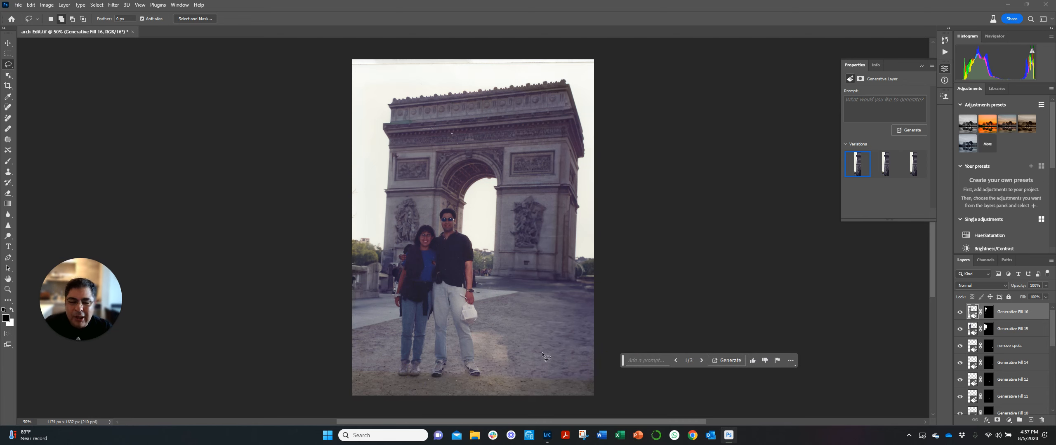
left_click(533, 346)
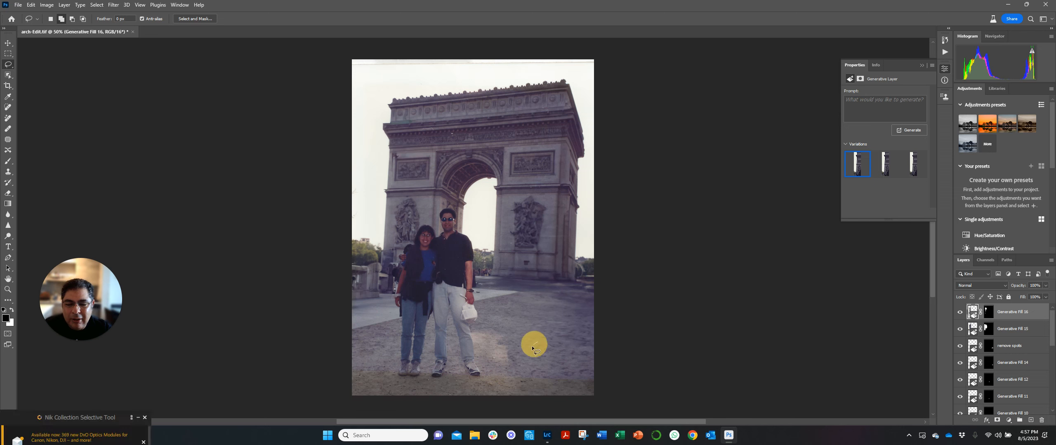
left_click_drag(532, 359, 537, 345)
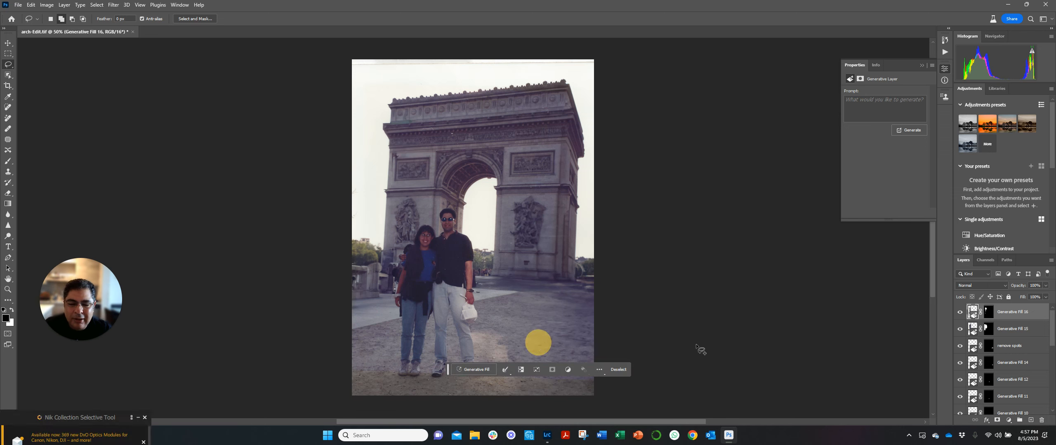
left_click(472, 370)
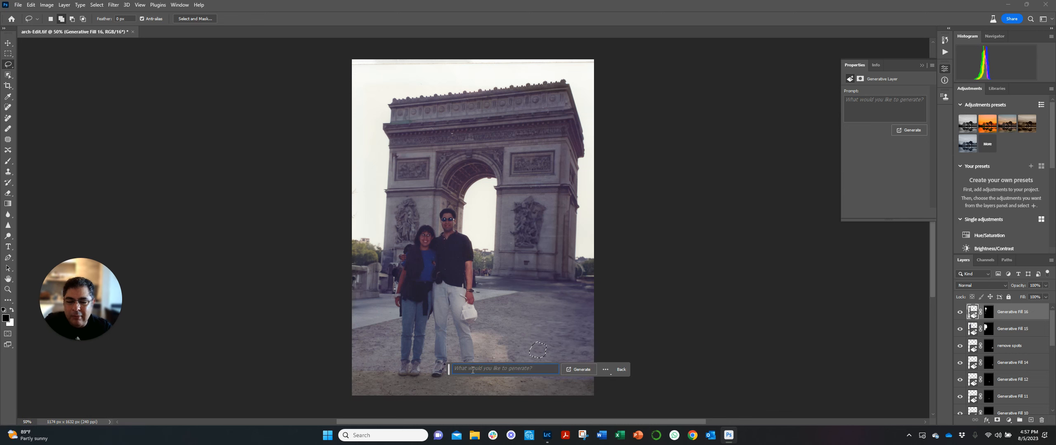
type("pigeons")
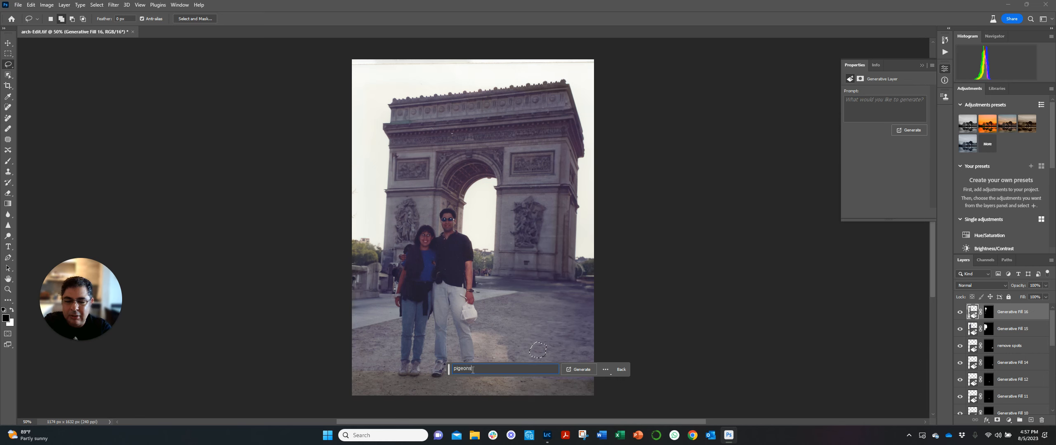
left_click(578, 369)
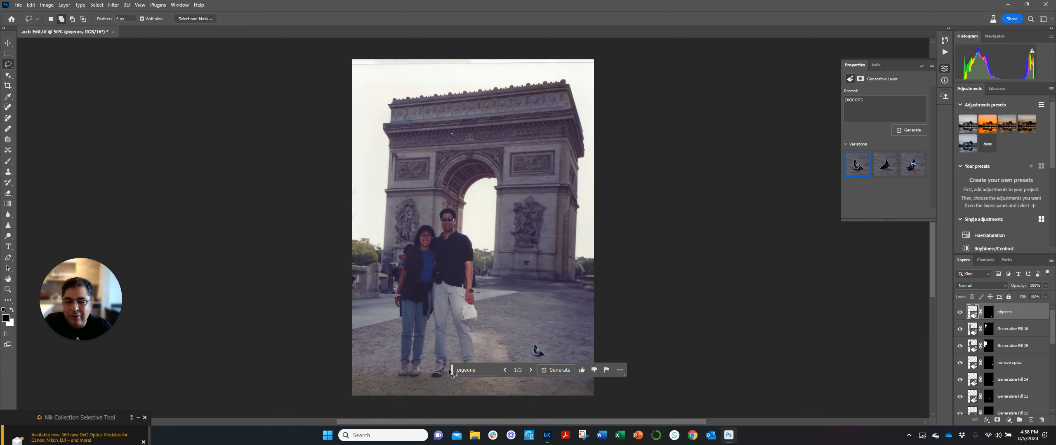
- Compare the second and third "pigeons" variations and delete the "pigeons" layer
left_click_drag(452, 371, 561, 376)
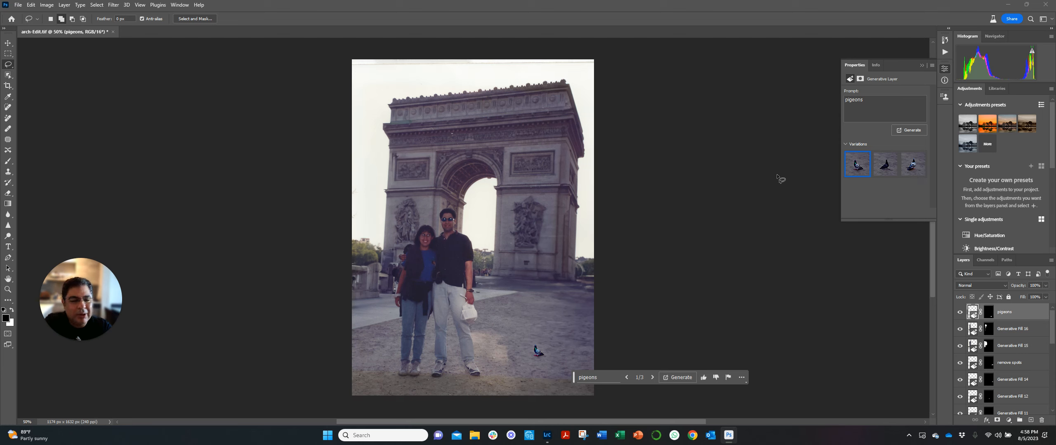
left_click(884, 163)
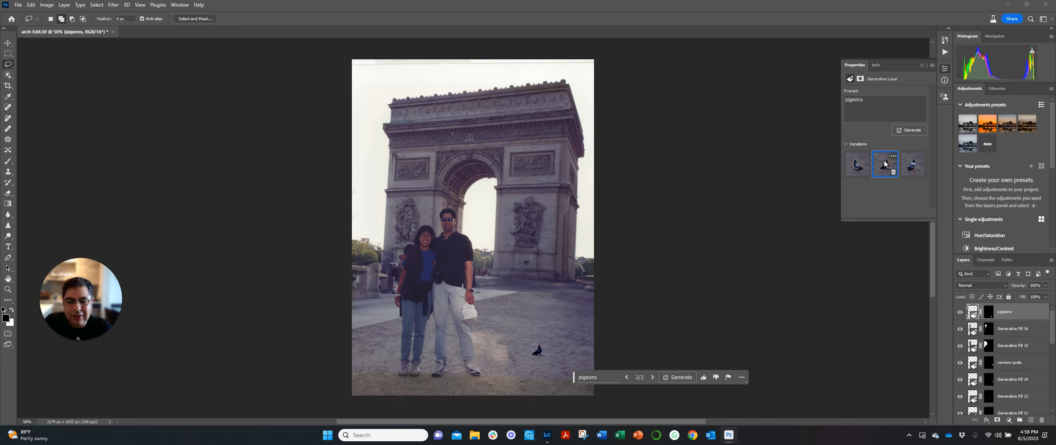
left_click(911, 166)
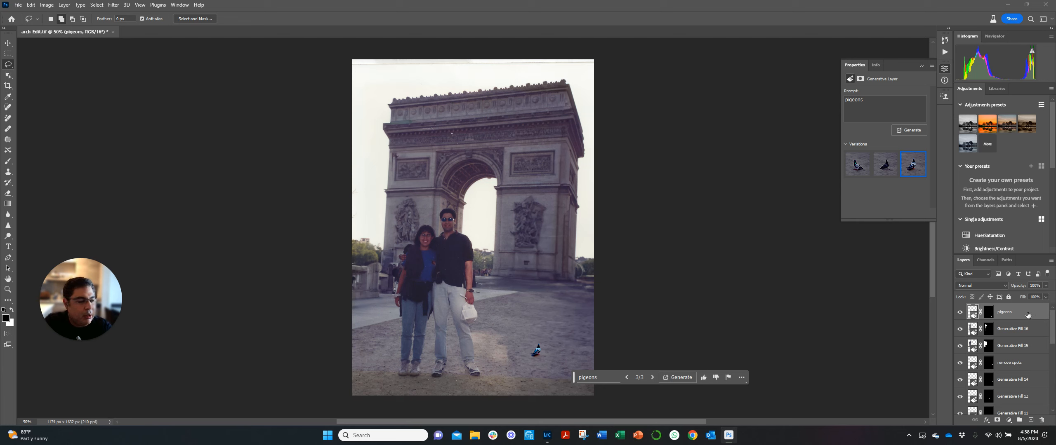
left_click_drag(1026, 315, 1042, 420)
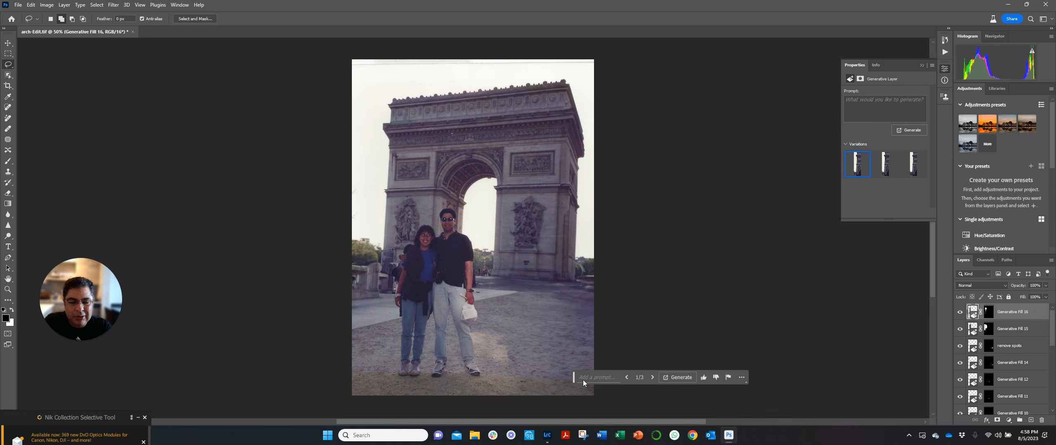
- Lasso a small ground area to the right of the man's feet and run Generative Fill with the prompt "pigeon"
left_click_drag(574, 376, 610, 372)
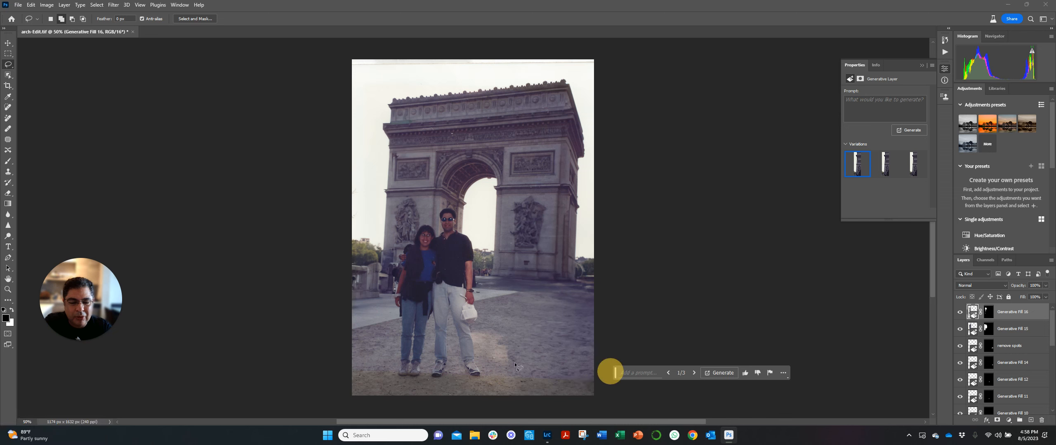
mouse_move(532, 353)
left_mouse_down()
mouse_move(523, 366)
mouse_move(546, 369)
mouse_move(532, 354)
left_mouse_up()
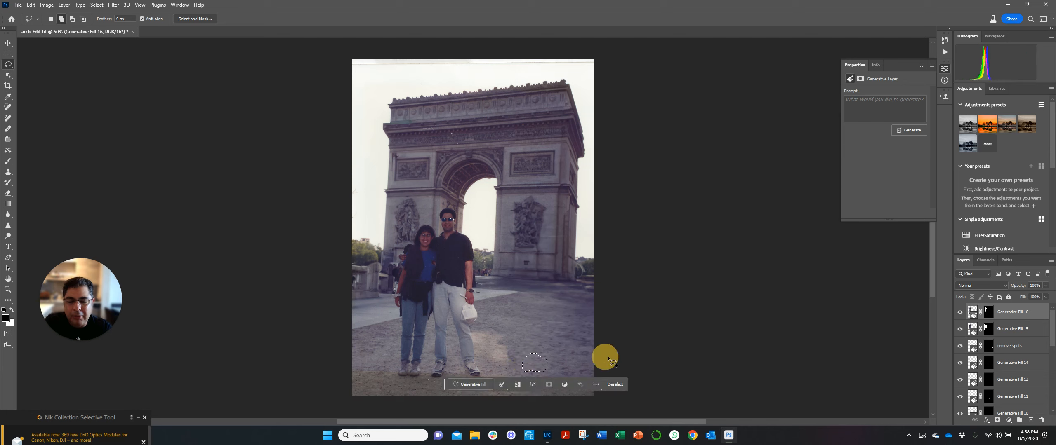
left_click(464, 385)
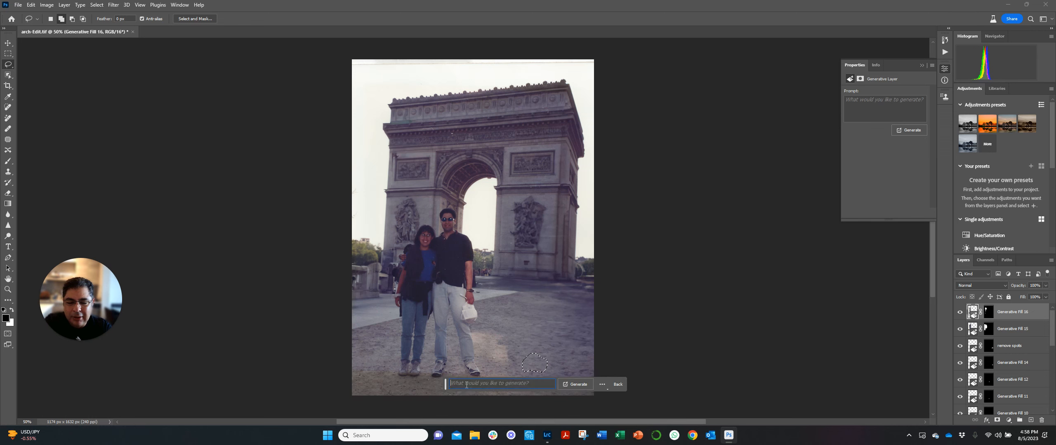
type("pigeon")
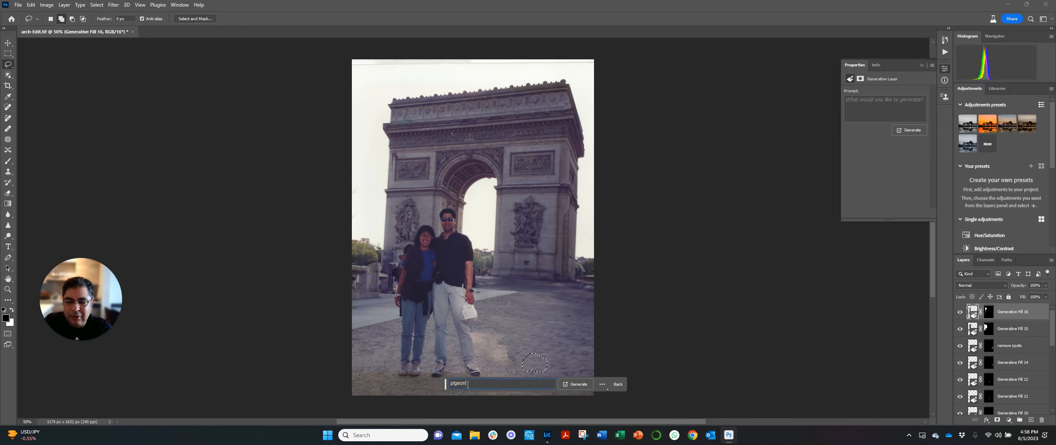
left_click(582, 385)
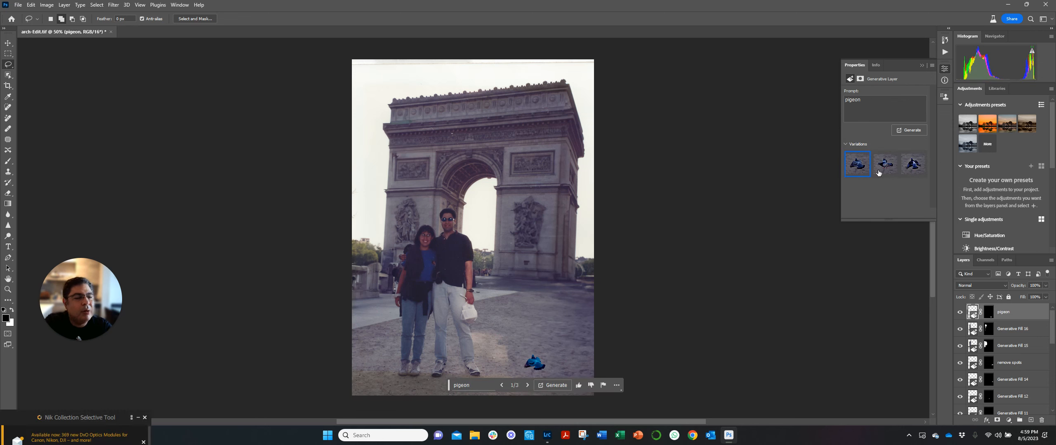
- Compare the second and third "pigeon" variations and generate another set with the same prompt
left_click(885, 164)
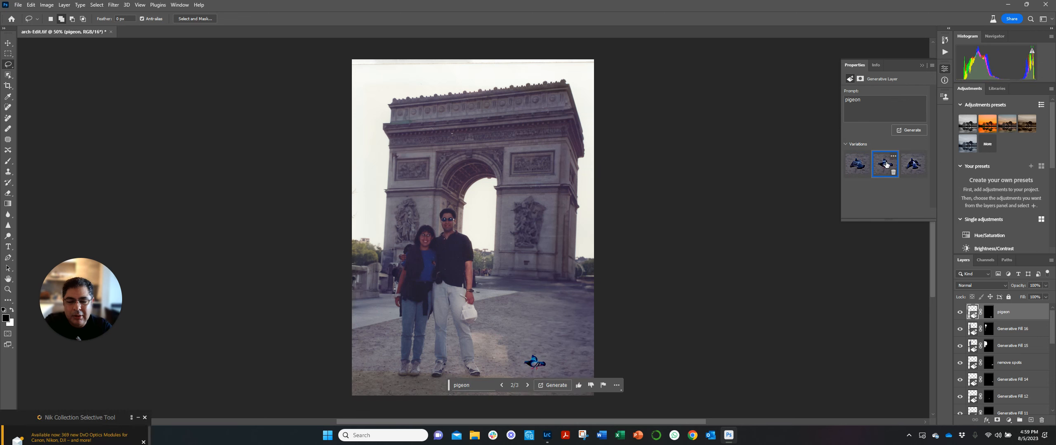
left_click(911, 165)
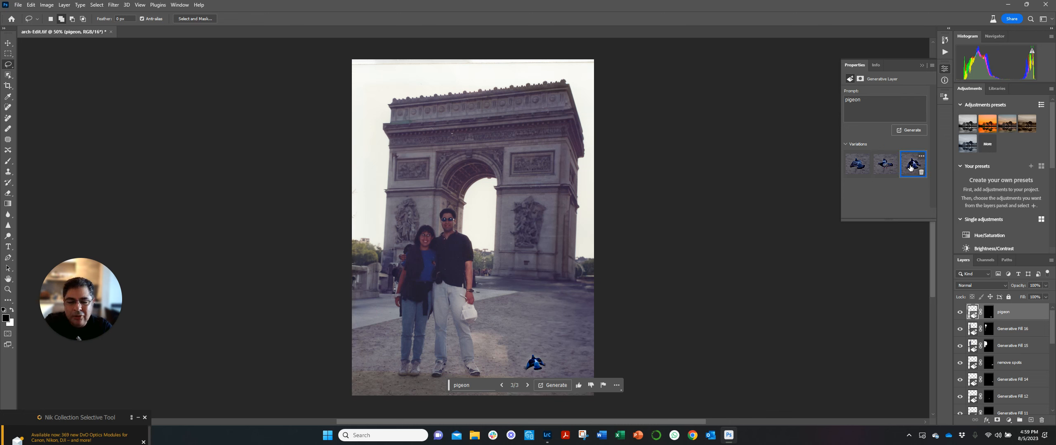
left_click(546, 385)
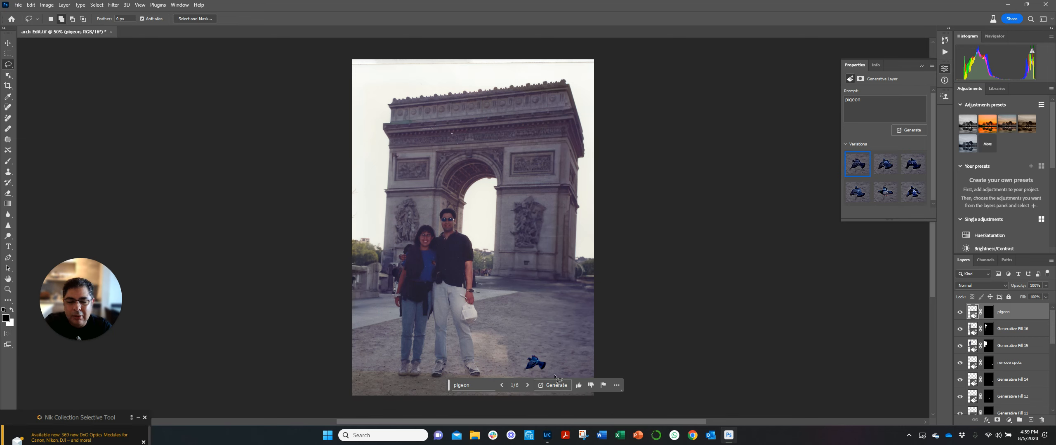
- Look through the new "pigeon" variations and delete every variation from the layer
mouse_move(885, 198)
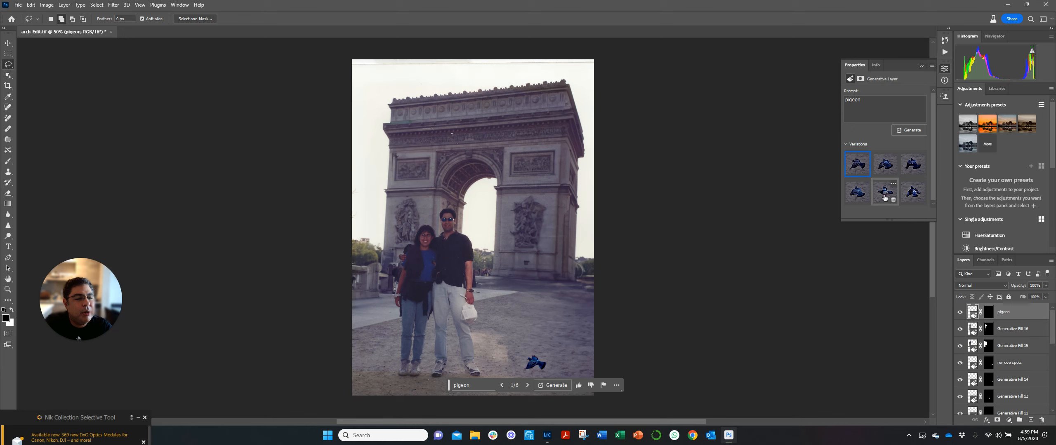
left_click(882, 164)
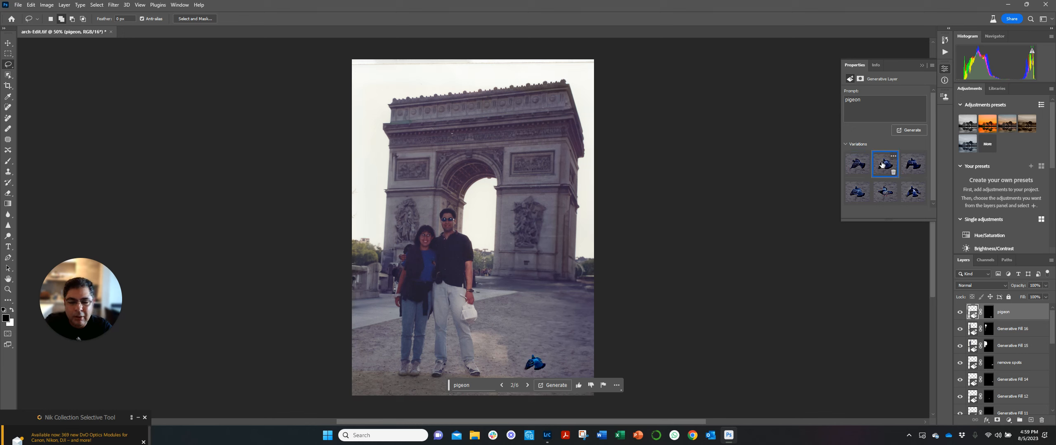
left_click(903, 165)
left_click(922, 175)
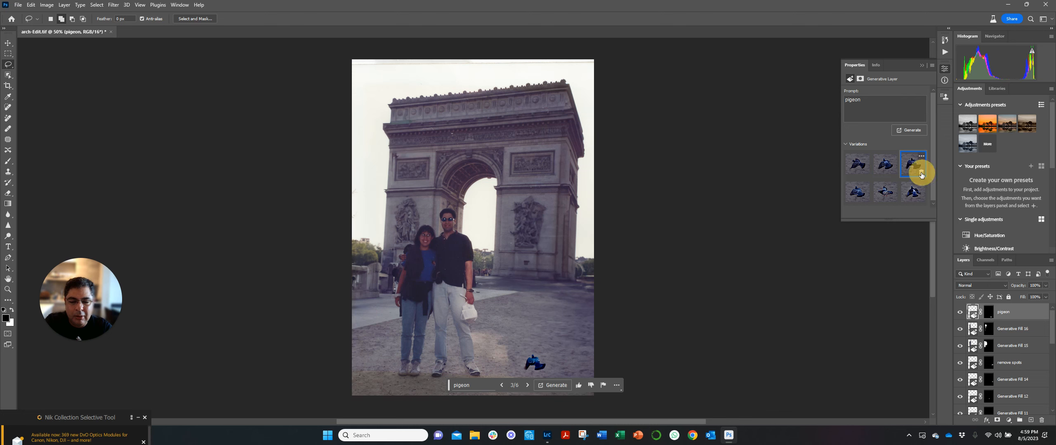
left_click(892, 173)
left_click(866, 174)
left_click(866, 175)
left_click(866, 174)
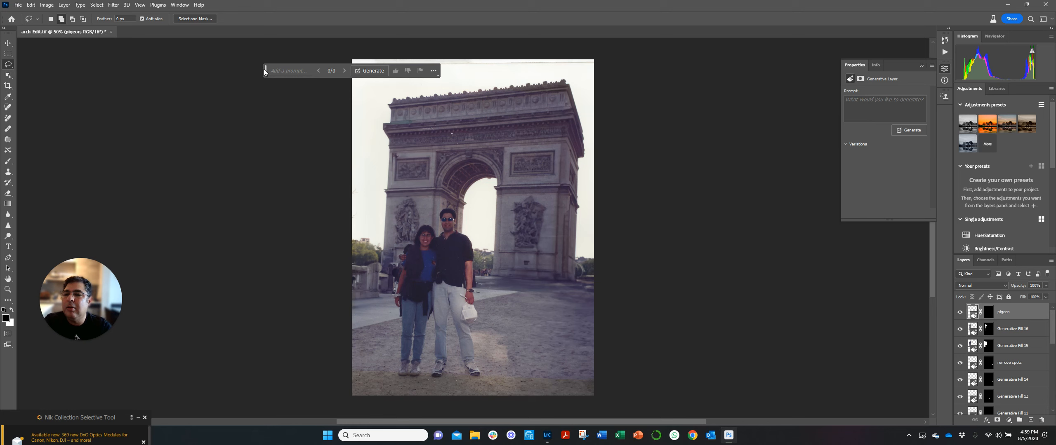
- Lasso a wide oval of sky above the arch's upper left corner and run Generative Fill with the prompt "clouds"
left_click_drag(265, 73, 639, 386)
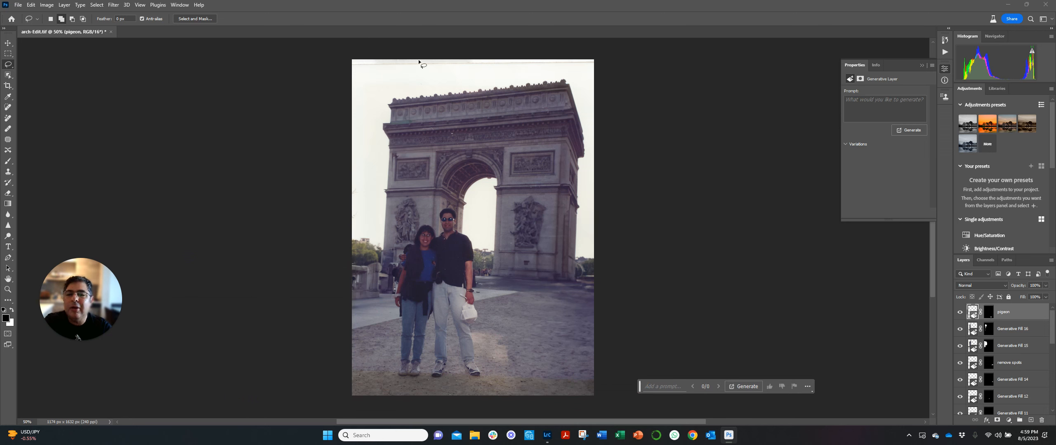
mouse_move(427, 59)
left_mouse_down()
mouse_move(382, 59)
mouse_move(363, 75)
mouse_move(370, 85)
mouse_move(449, 82)
mouse_move(454, 73)
mouse_move(426, 60)
left_mouse_up()
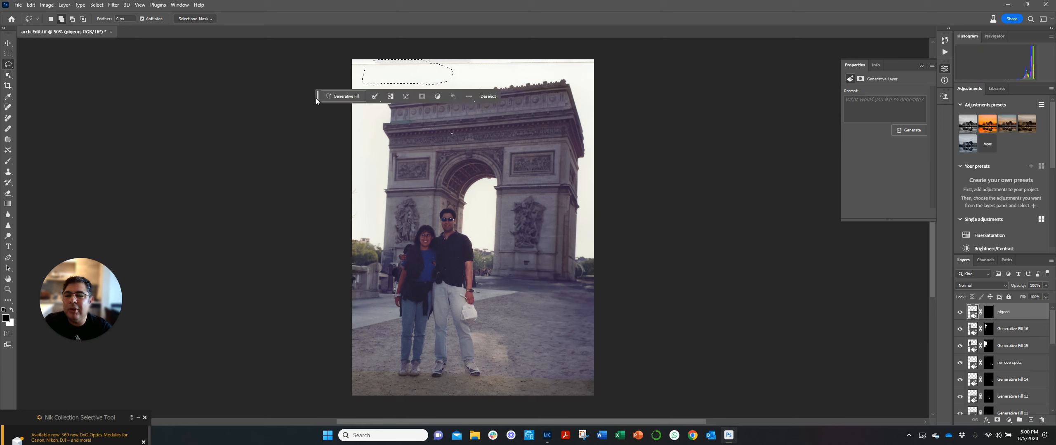
left_click_drag(318, 96, 626, 287)
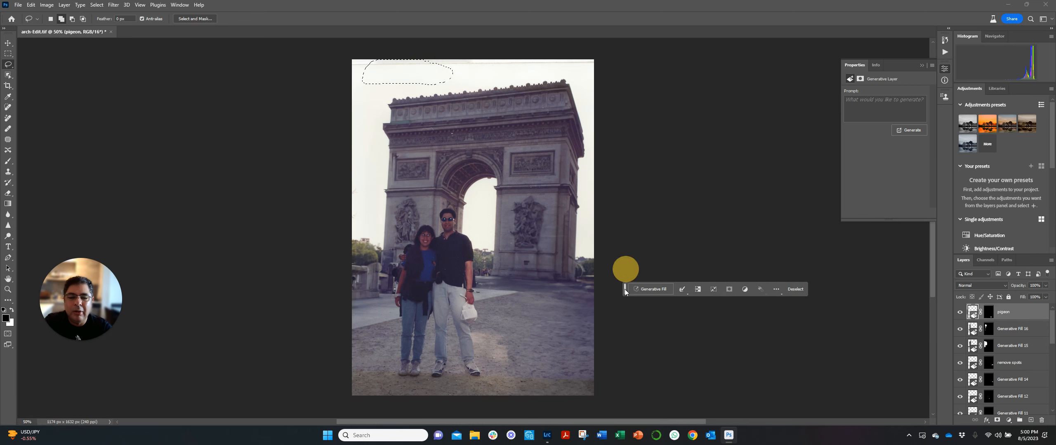
left_click(651, 290)
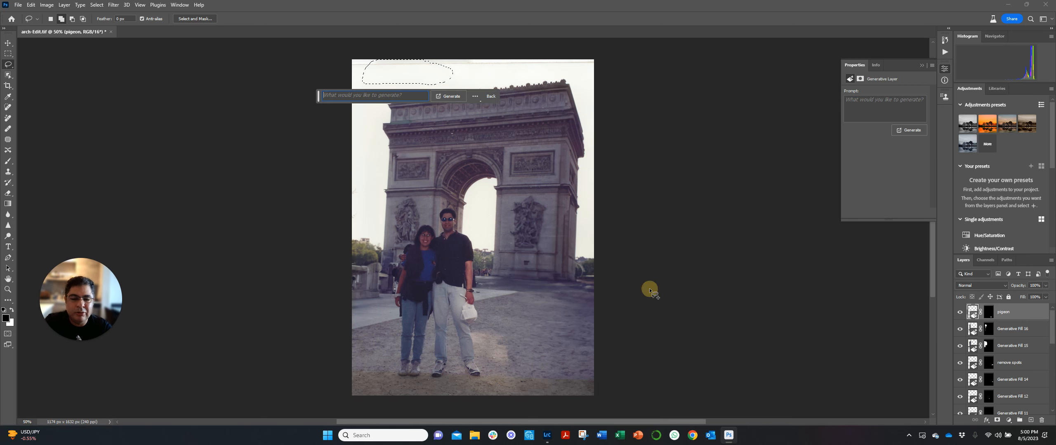
type("clouds")
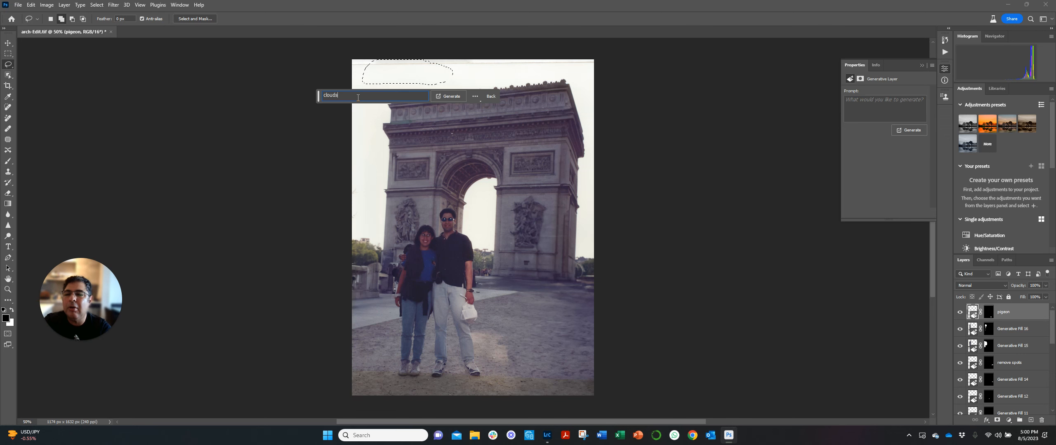
left_click(449, 97)
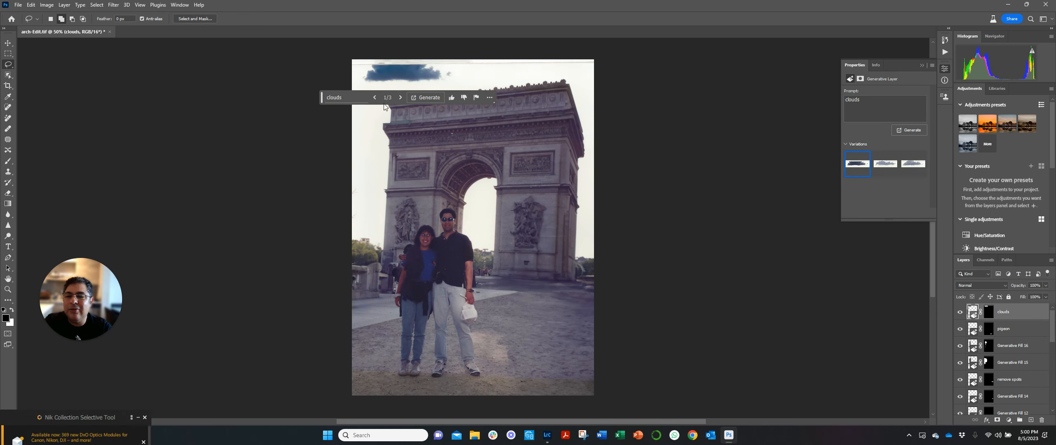
- Move the contextual task bar off the photo and choose the second variation of the clouds
left_click_drag(322, 98, 617, 290)
left_click(882, 167)
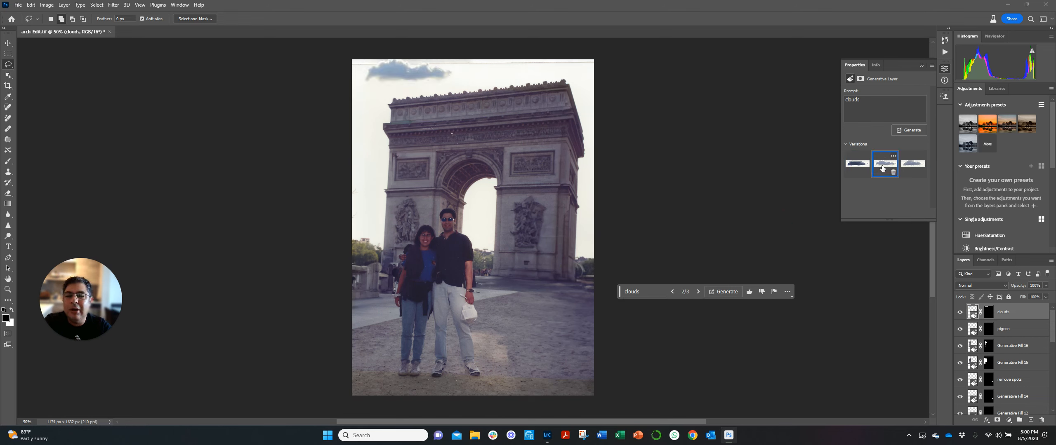
- Preview the third variation of the clouds and delete both the "clouds" and "pigeon" layers
left_click(907, 169)
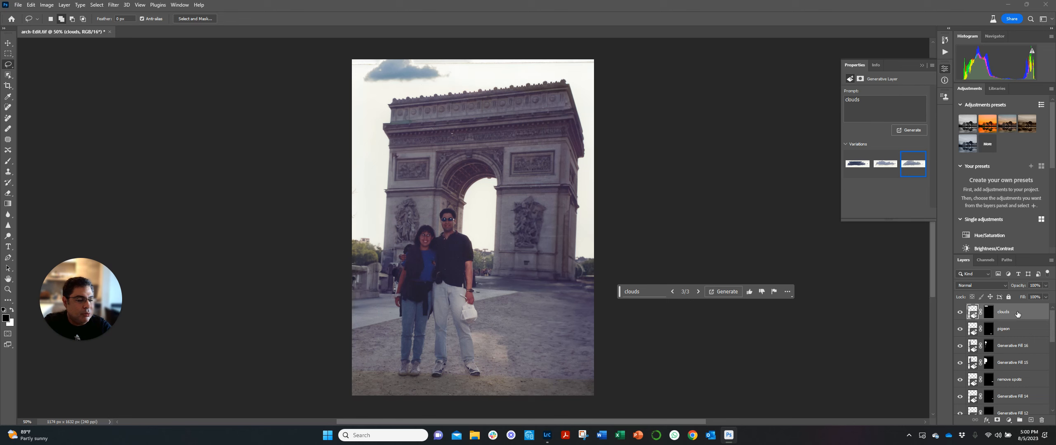
left_click_drag(1017, 314, 1043, 423)
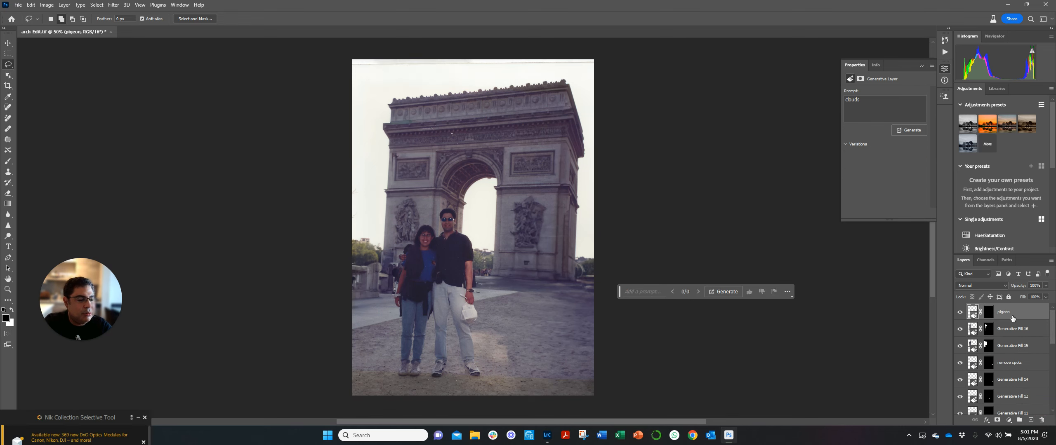
left_click_drag(1016, 314, 1041, 420)
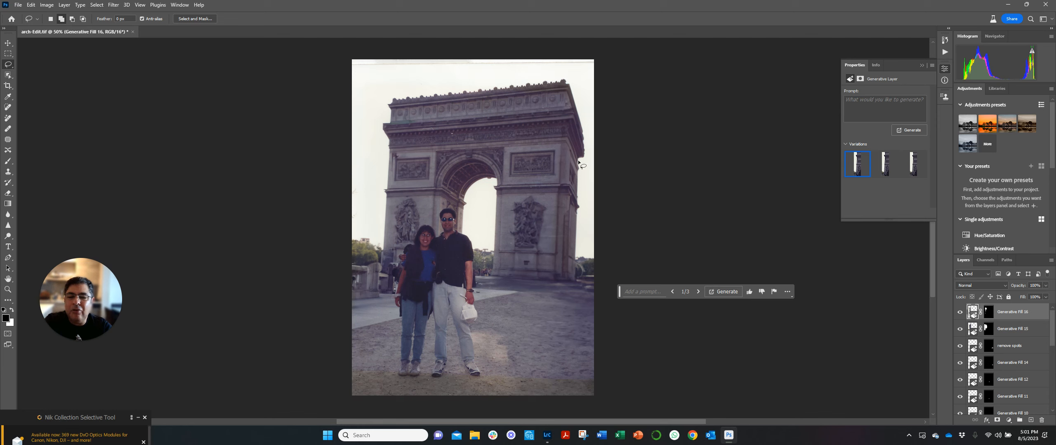
- Crop thin strips off the photo's top and bottom edges and move the contextual task bar clear of the picture
left_click(9, 86)
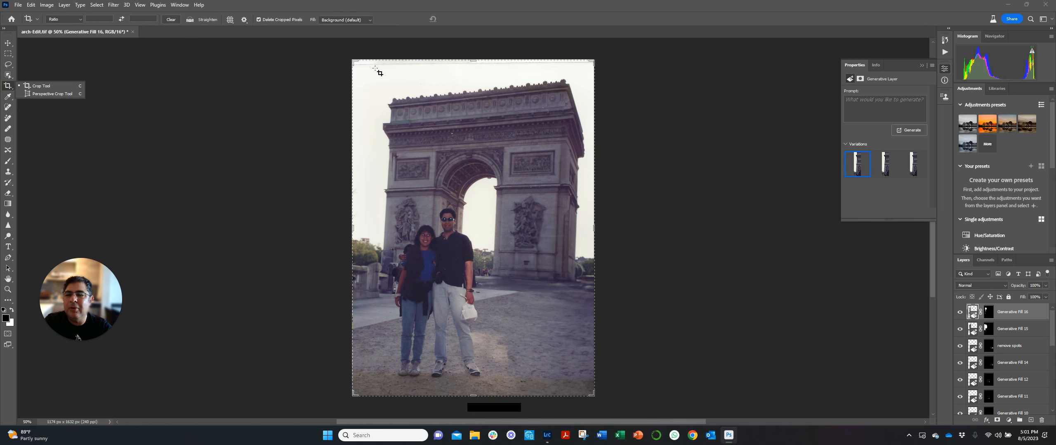
left_click_drag(418, 59, 417, 64)
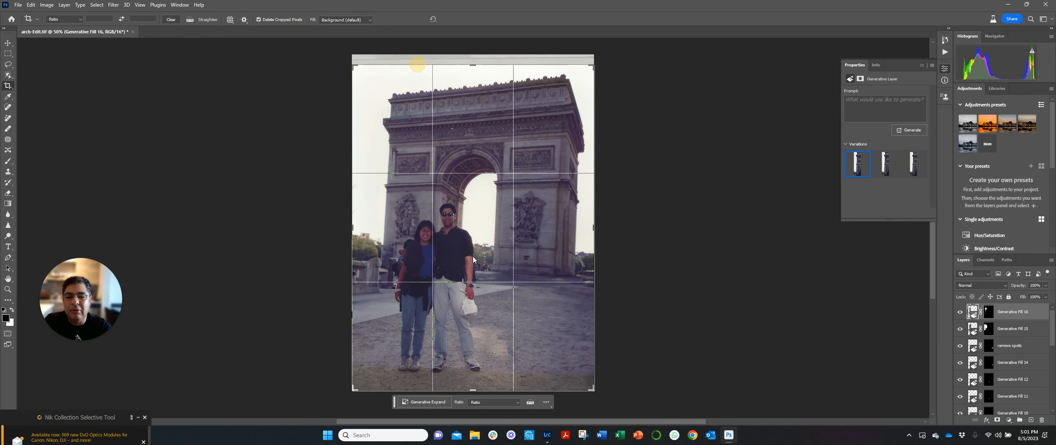
left_click_drag(473, 393, 474, 388)
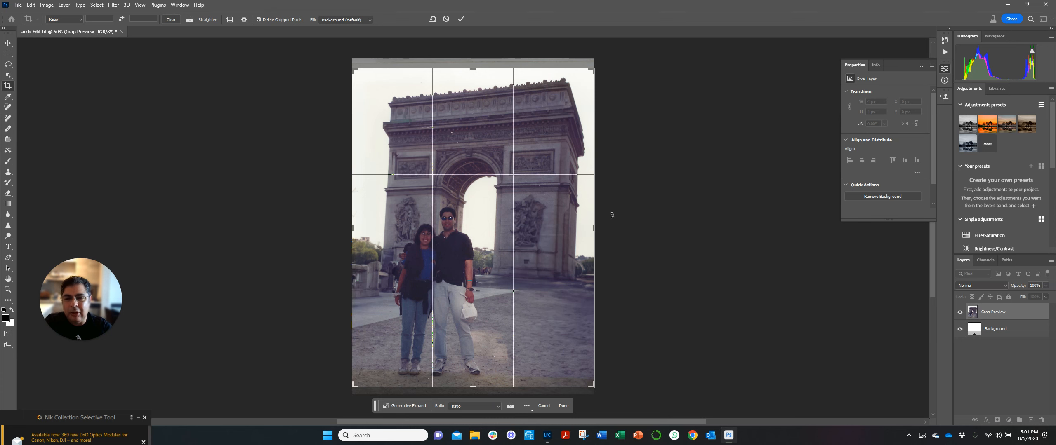
left_click(461, 19)
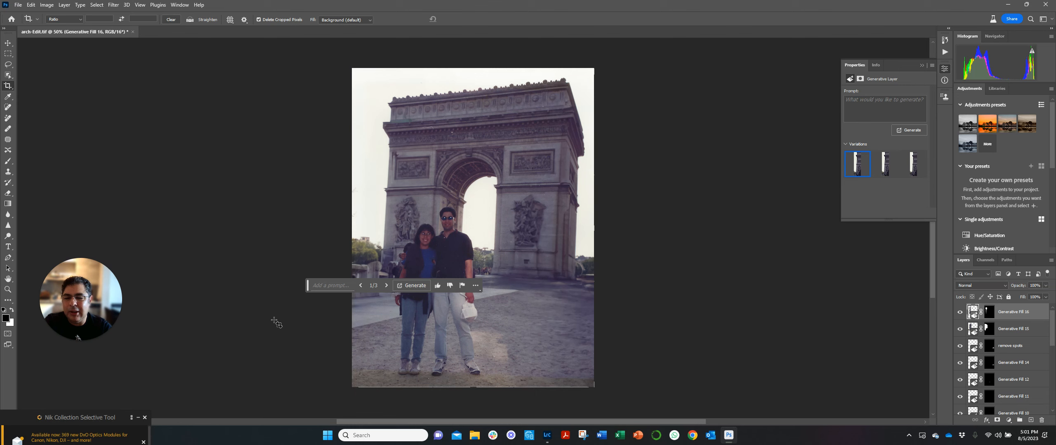
left_click_drag(308, 291, 672, 362)
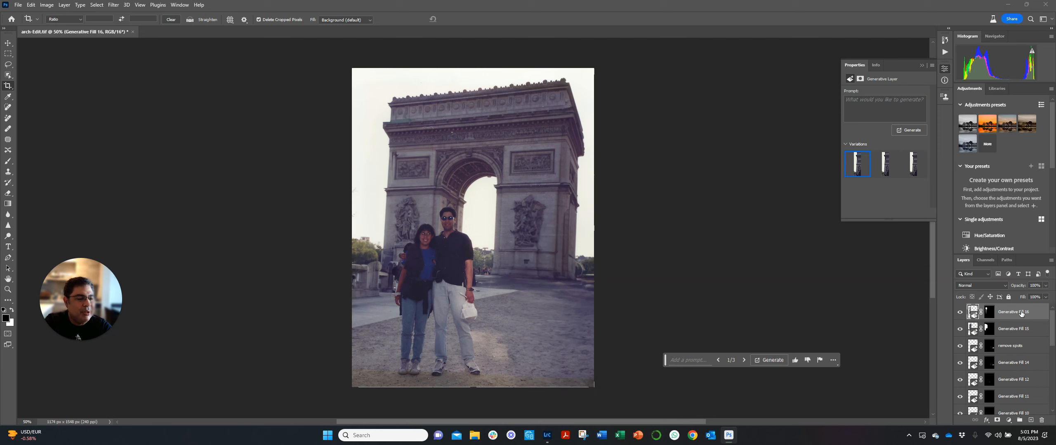
scroll(1021, 314, "down", 1)
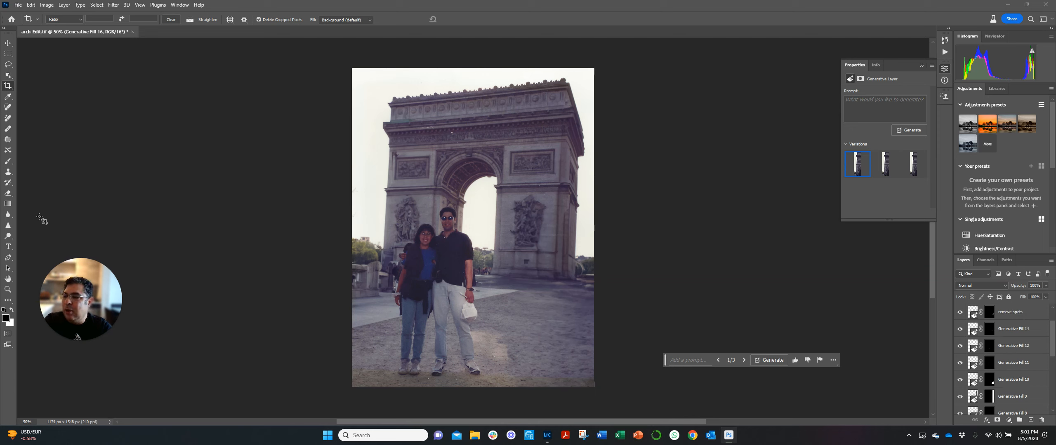